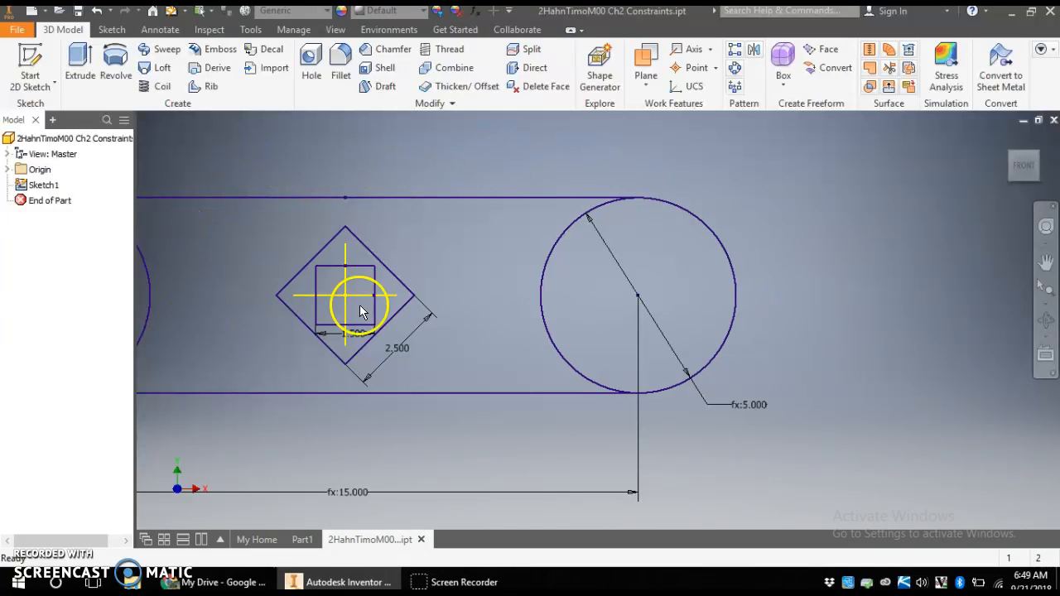
Switch to the Part1 document and open Sketch1 with the nested squares for editing.
{"action": "scroll", "coordinate": [781, 289], "scroll_direction": "up", "scroll_amount": 1}
{"action": "scroll", "coordinate": [787, 286], "scroll_direction": "down", "scroll_amount": 6}
{"action": "scroll", "coordinate": [783, 288], "scroll_direction": "up", "scroll_amount": 4}
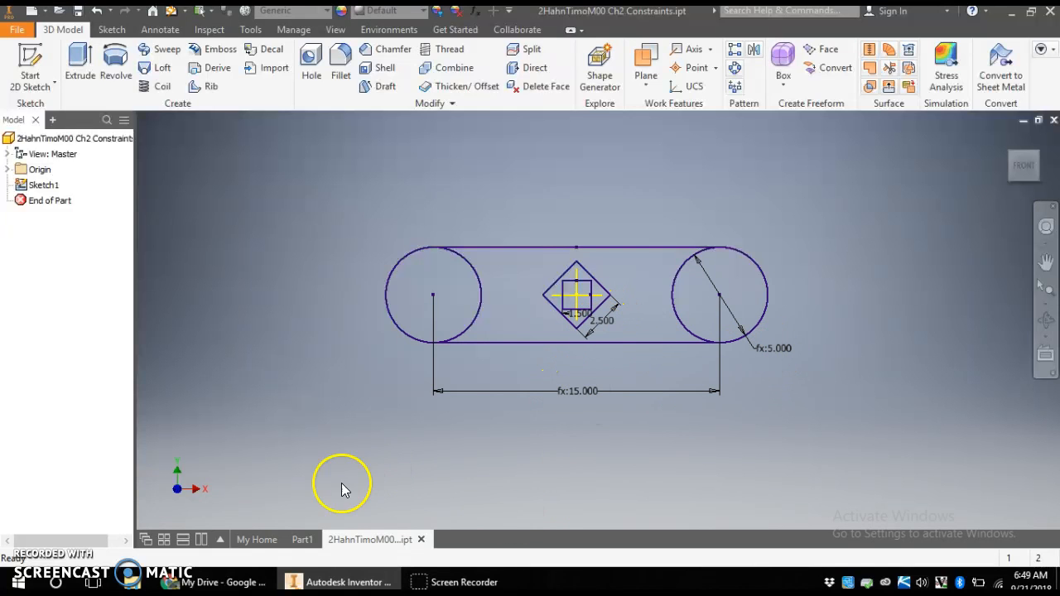
{"action": "left_click", "coordinate": [304, 540]}
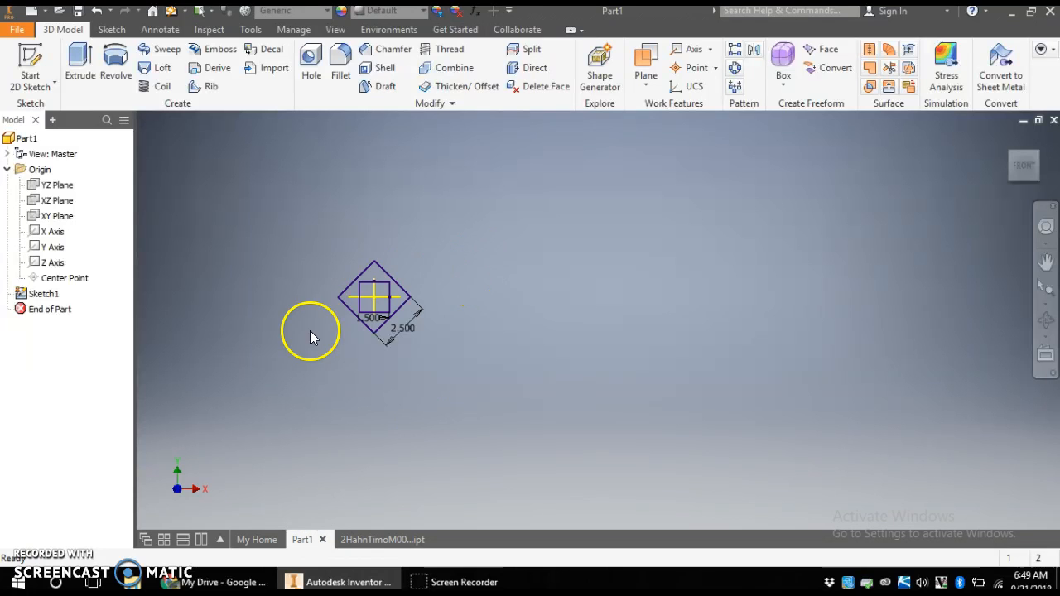
{"action": "scroll", "coordinate": [205, 308], "scroll_direction": "up", "scroll_amount": 2}
{"action": "scroll", "coordinate": [205, 308], "scroll_direction": "down", "scroll_amount": 5}
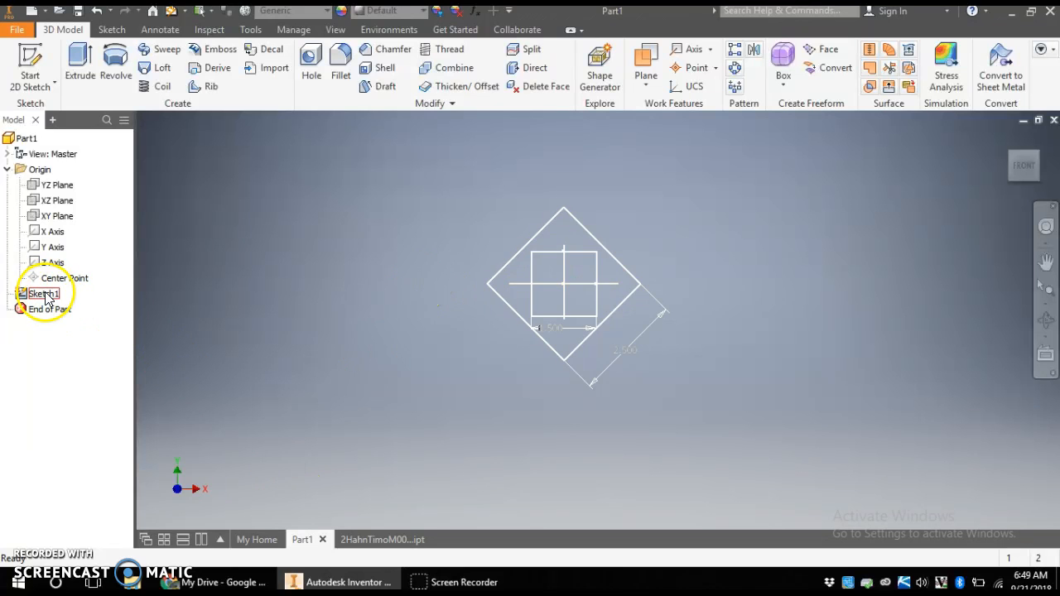
{"action": "double_click", "coordinate": [26, 295]}
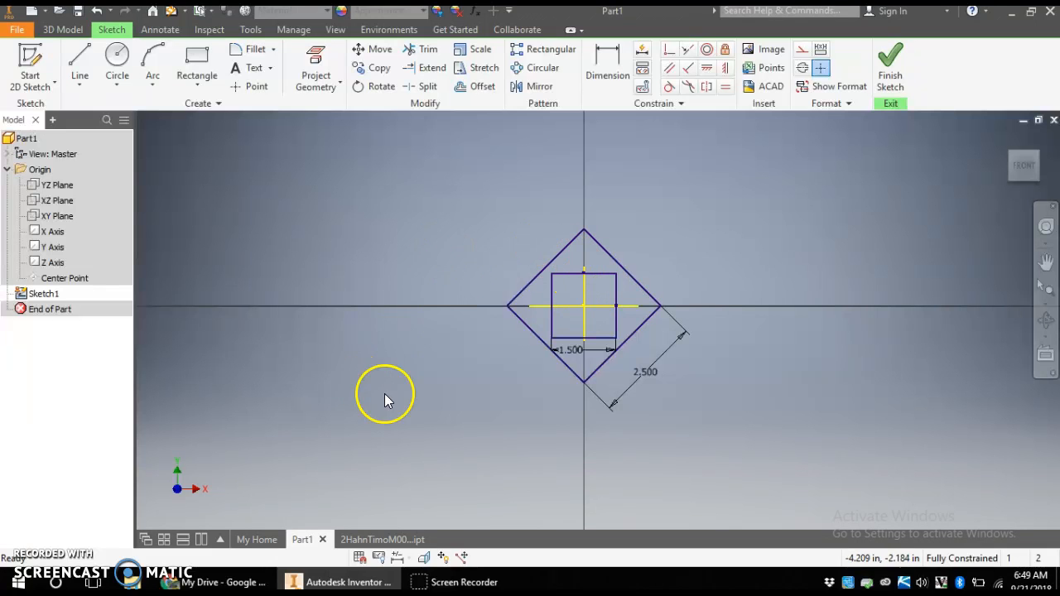
Adjust the sketch's constraint settings and accept the changes.
{"action": "left_click", "coordinate": [643, 86]}
{"action": "left_click", "coordinate": [402, 176]}
{"action": "left_click", "coordinate": [650, 313]}
{"action": "left_click", "coordinate": [637, 412]}
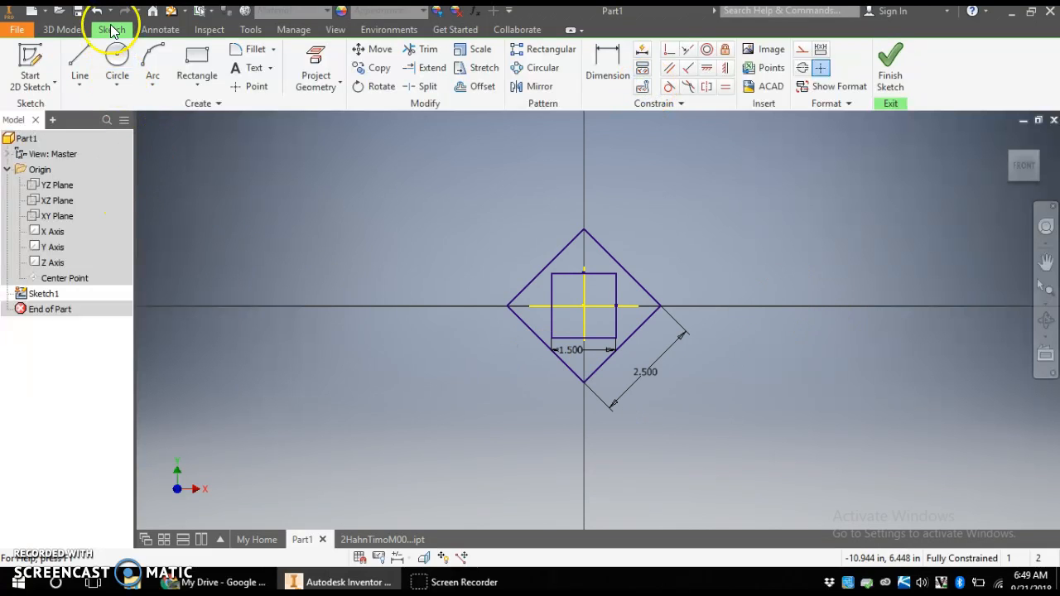
Sketch two separate center-point circles, one on each side above the rotated square.
{"action": "left_click", "coordinate": [112, 63]}
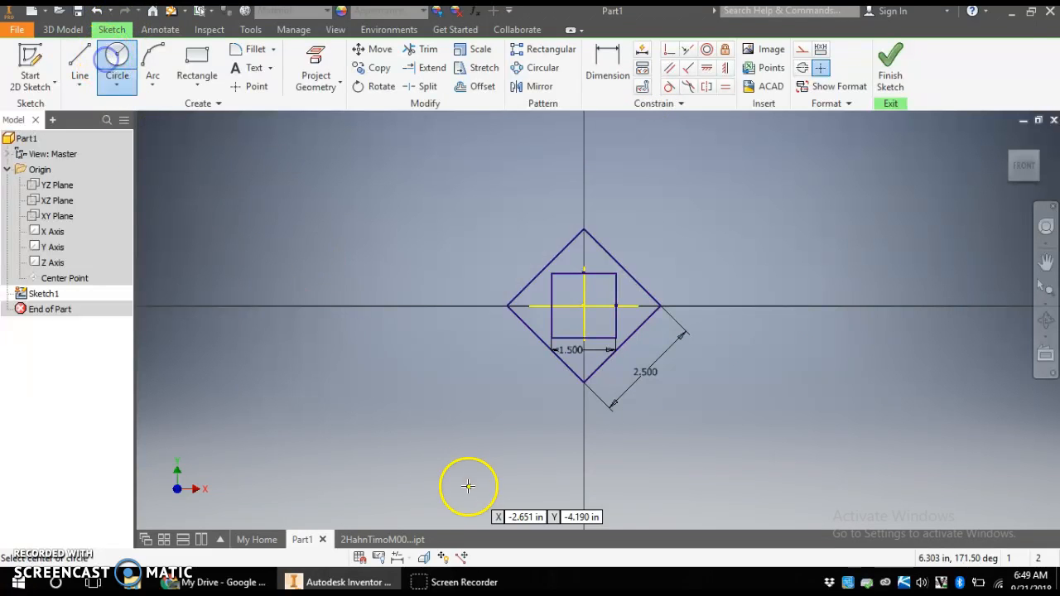
{"action": "left_click", "coordinate": [319, 203]}
{"action": "left_click", "coordinate": [358, 263]}
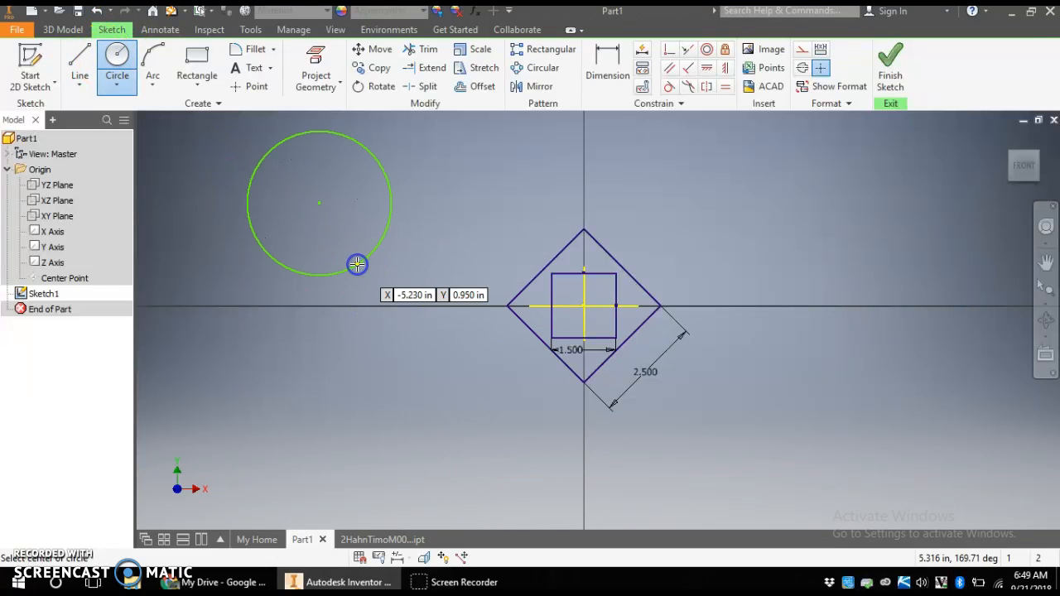
{"action": "left_click", "coordinate": [830, 194]}
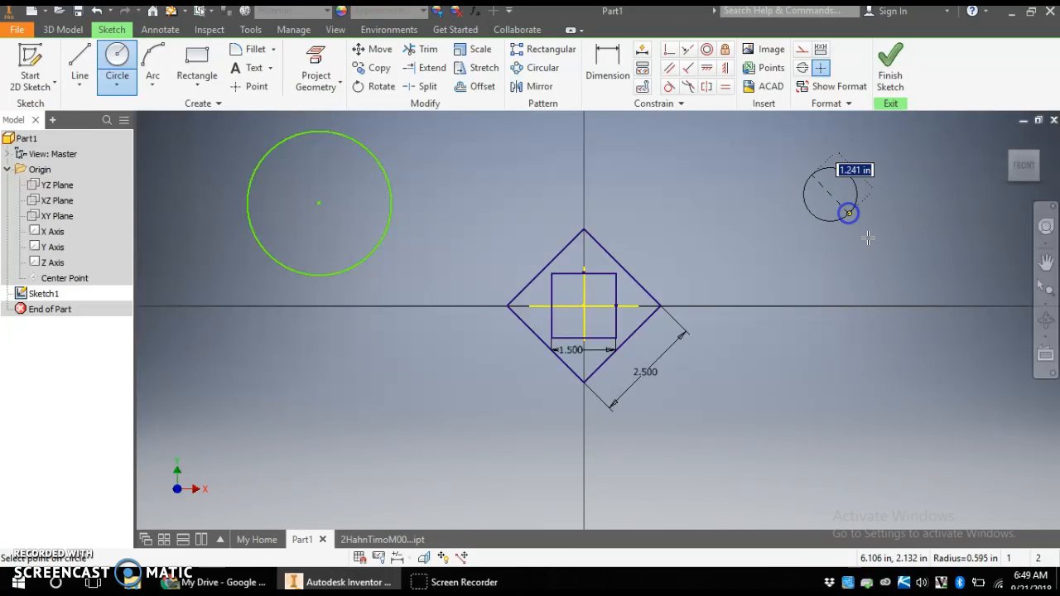
{"action": "left_click", "coordinate": [886, 269]}
{"action": "scroll", "coordinate": [608, 378], "scroll_direction": "up", "scroll_amount": 5}
{"action": "scroll", "coordinate": [610, 379], "scroll_direction": "down", "scroll_amount": 6}
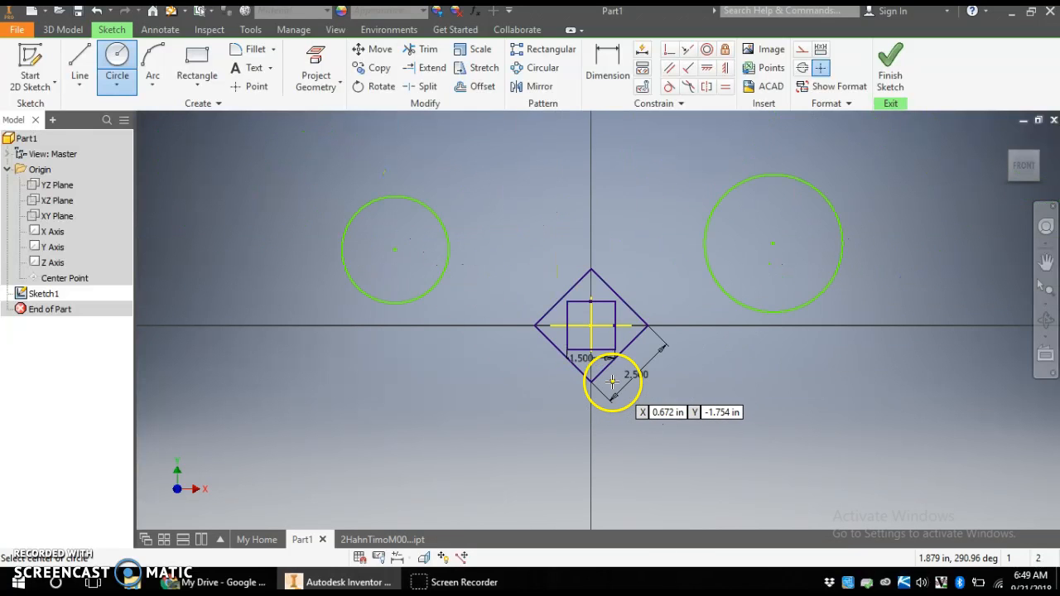
Draw two nearly horizontal lines, one above both circles and one below the rotated square, spanning between the circles.
{"action": "left_click", "coordinate": [79, 68]}
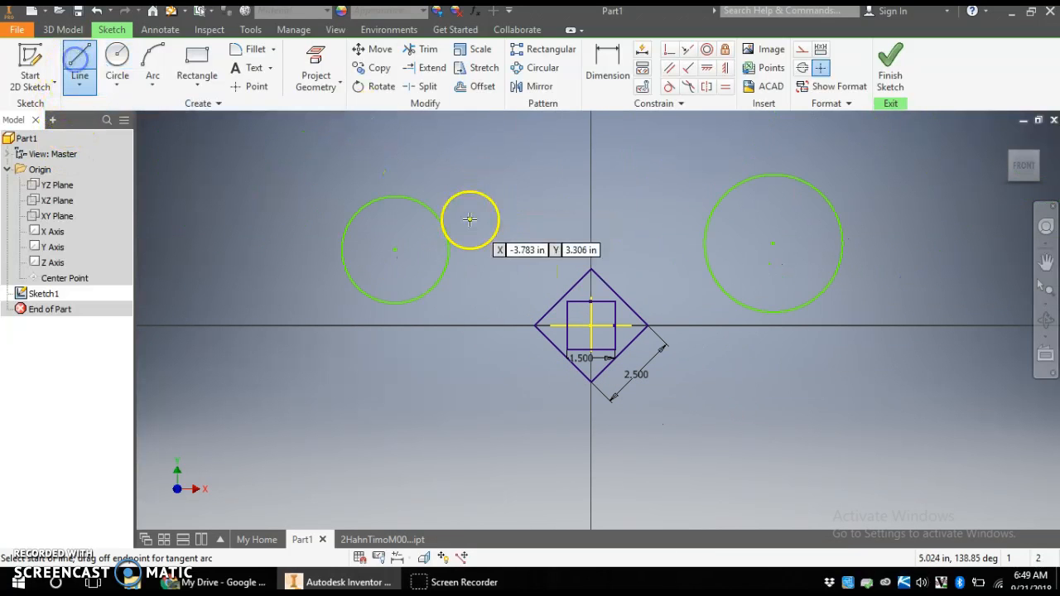
{"action": "left_click", "coordinate": [377, 148]}
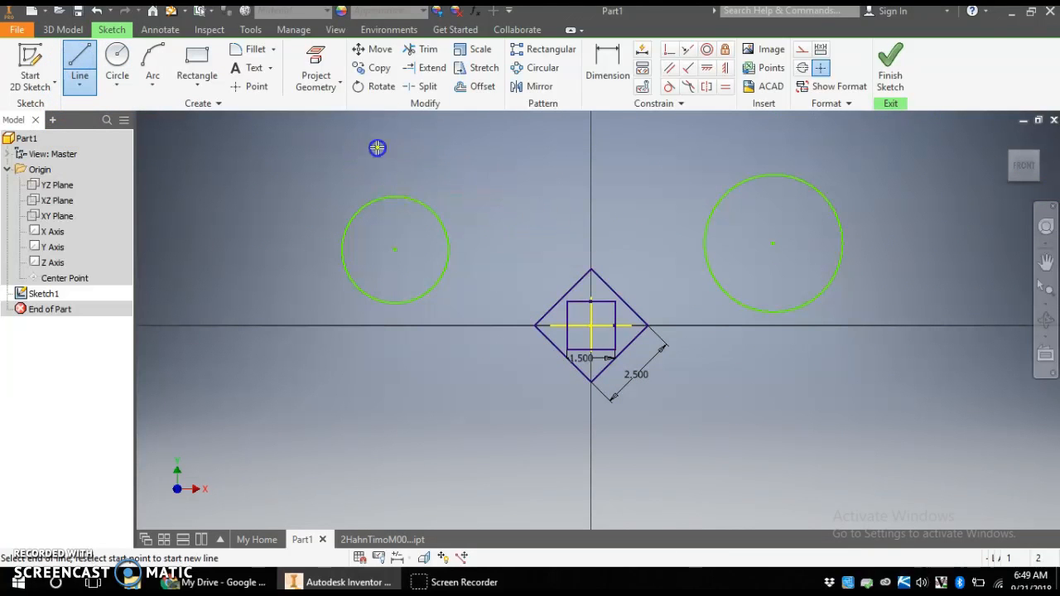
{"action": "left_click", "coordinate": [761, 139]}
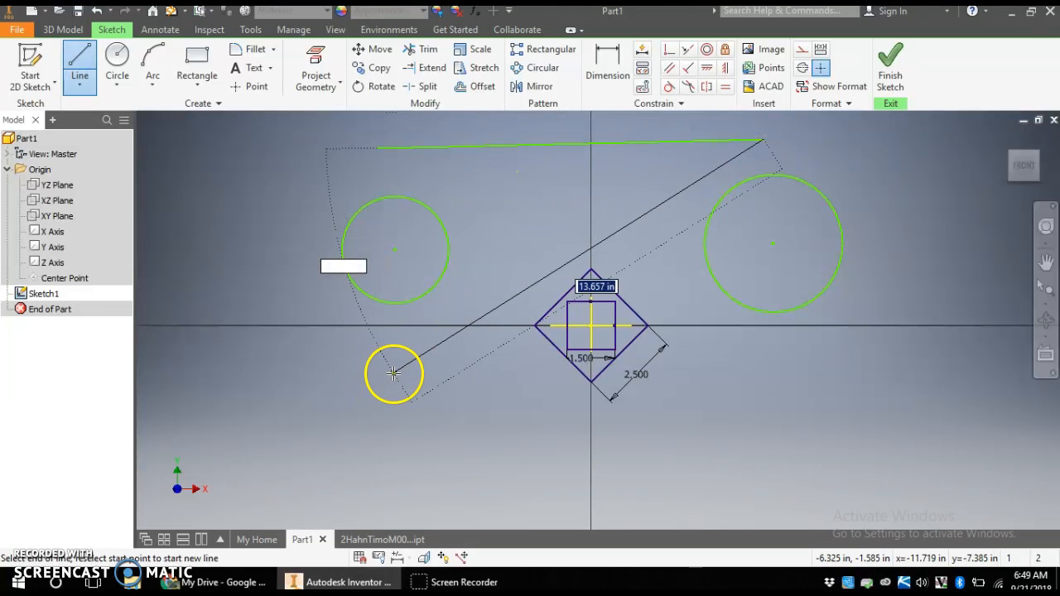
{"action": "key", "text": "Escape"}
{"action": "left_click", "coordinate": [429, 408]}
{"action": "left_click", "coordinate": [818, 409]}
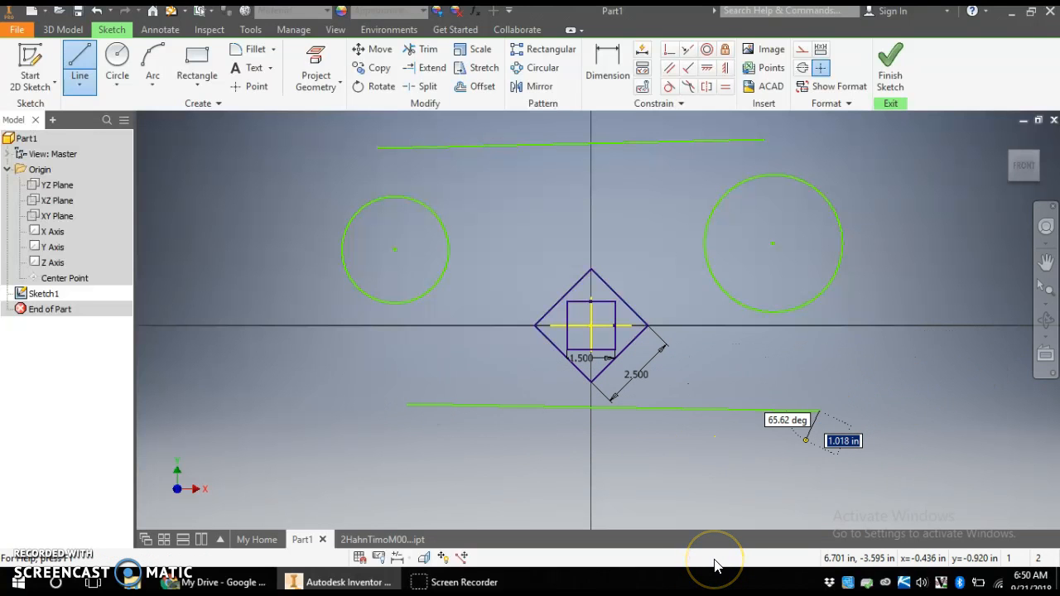
{"action": "key", "text": "Escape"}
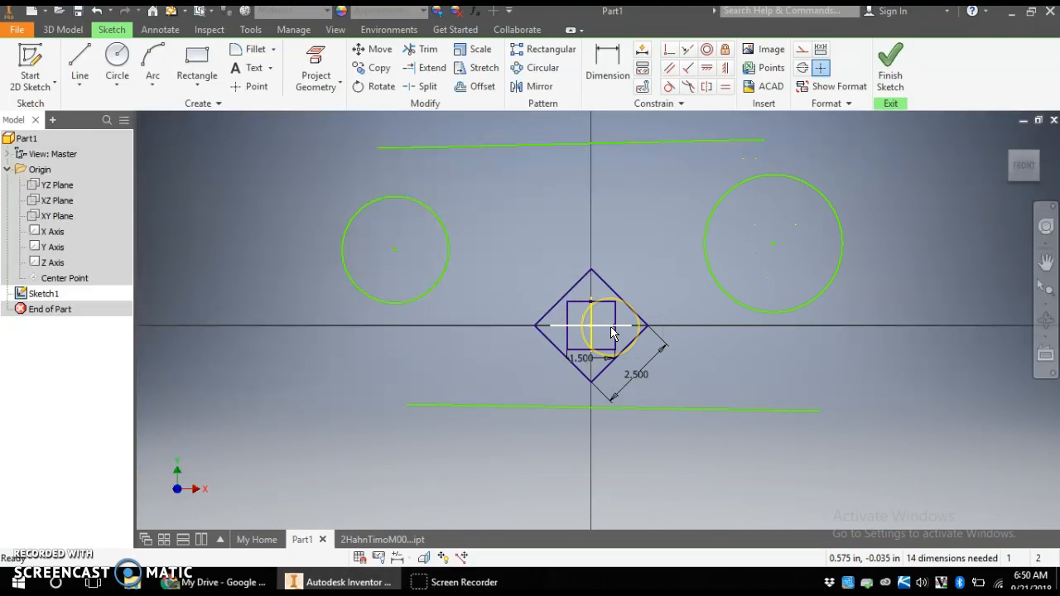
Constrain both circle centers coincident with the horizontal centerline of the squares.
{"action": "left_click", "coordinate": [669, 51]}
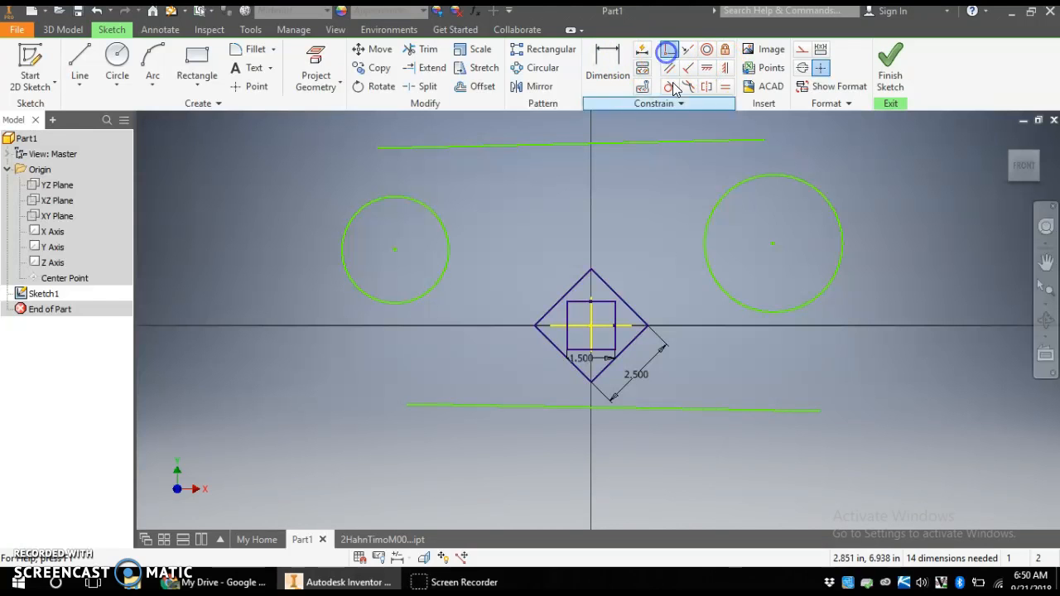
{"action": "left_click", "coordinate": [773, 242]}
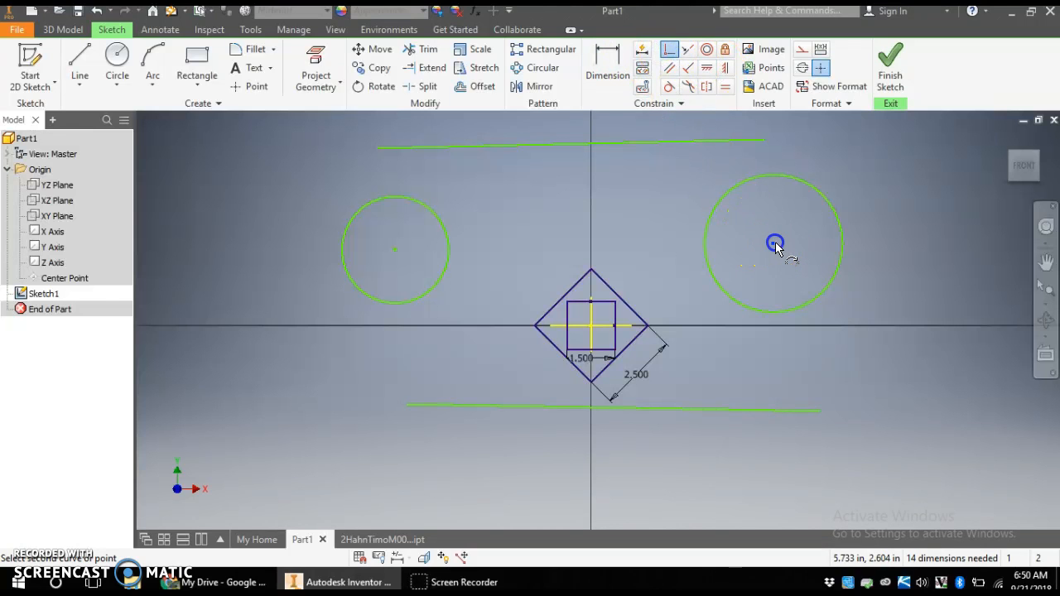
{"action": "left_click", "coordinate": [611, 329]}
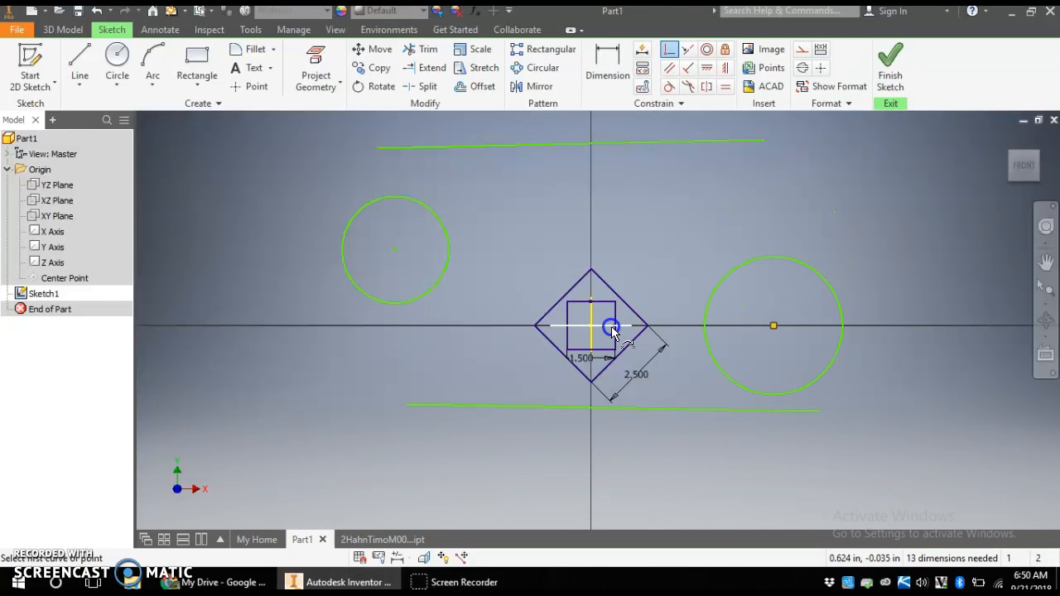
{"action": "left_click", "coordinate": [395, 250]}
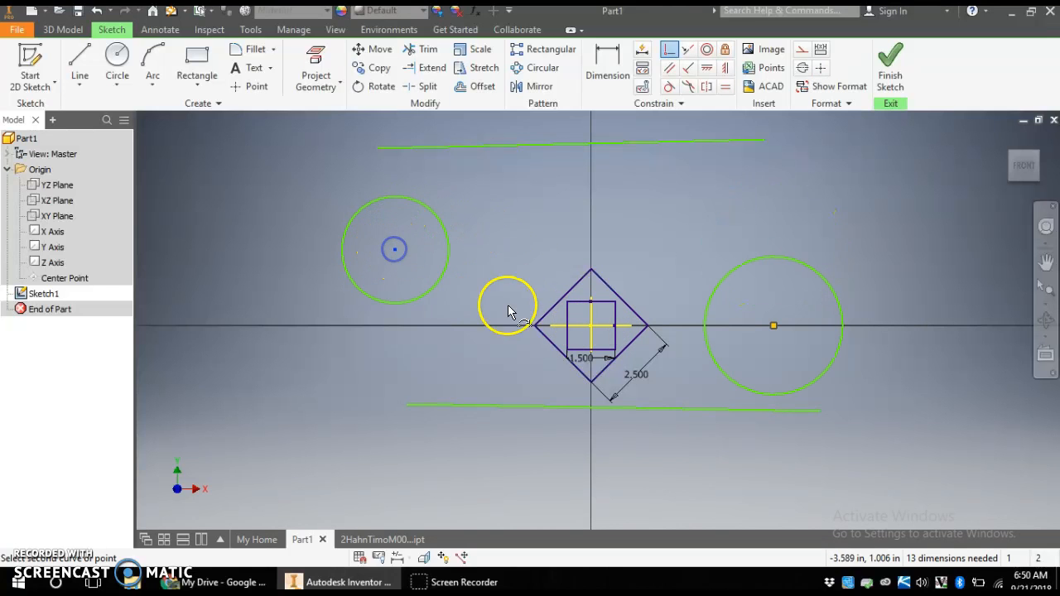
{"action": "left_click", "coordinate": [578, 328]}
{"action": "left_click", "coordinate": [555, 405]}
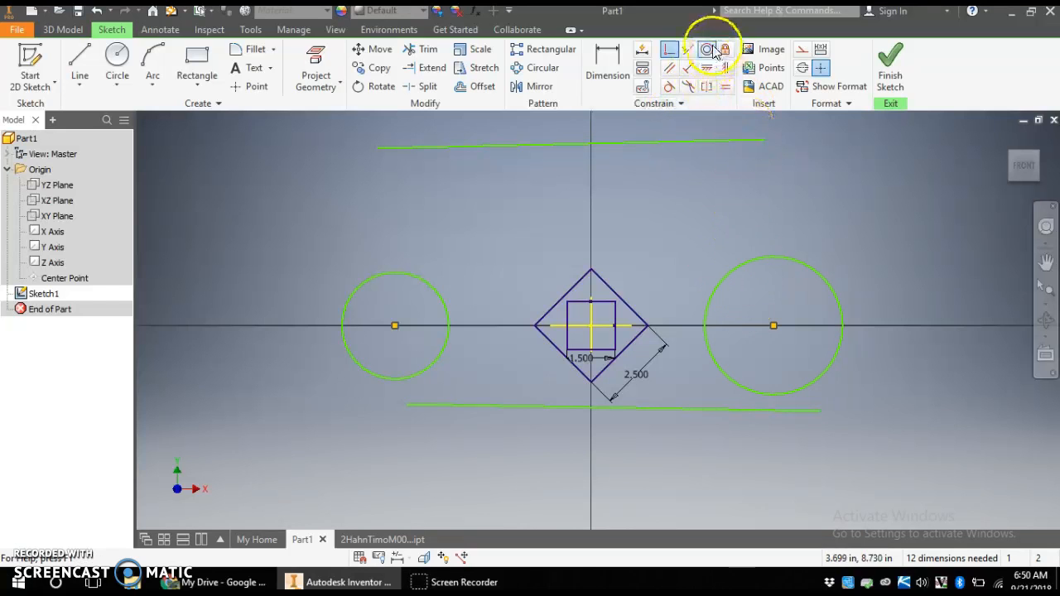
Apply tangent constraints between the upper and lower lines and both circles.
{"action": "left_click", "coordinate": [670, 87]}
{"action": "left_click", "coordinate": [698, 148]}
{"action": "left_click", "coordinate": [781, 255]}
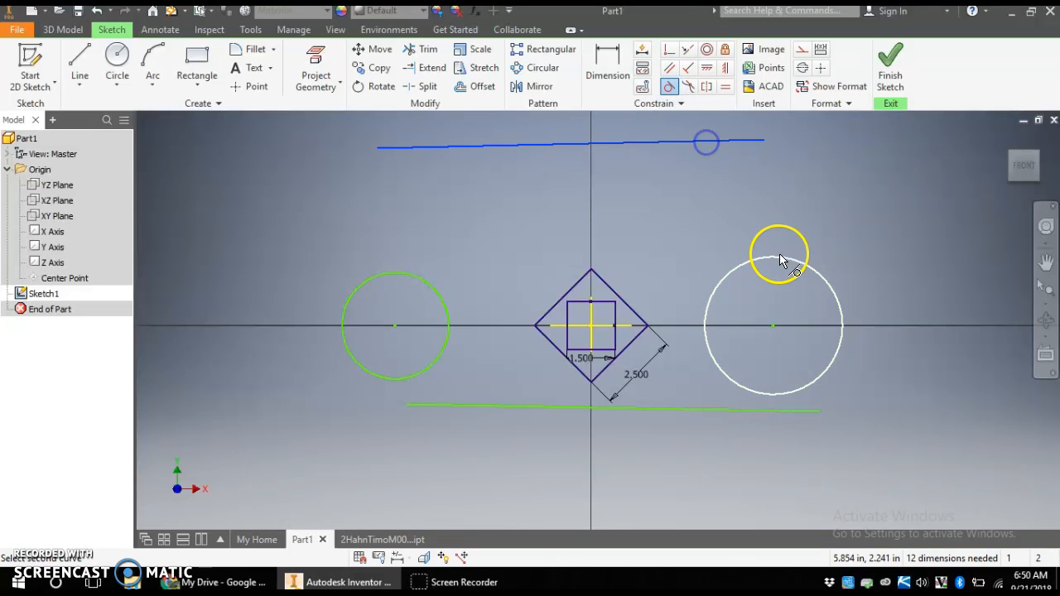
{"action": "left_click", "coordinate": [461, 261]}
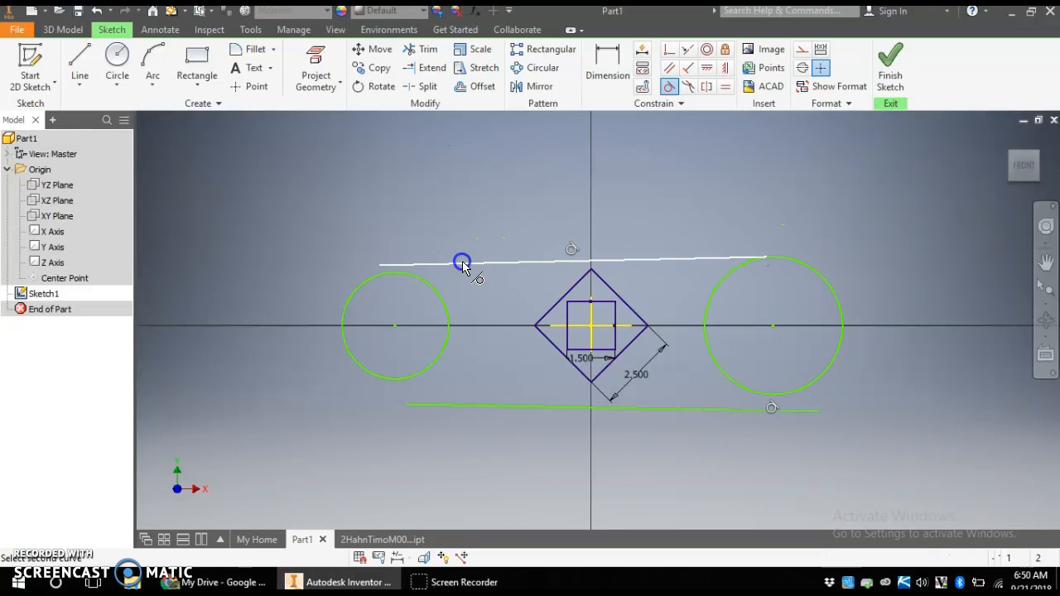
{"action": "left_click", "coordinate": [414, 273]}
{"action": "left_click", "coordinate": [419, 408]}
{"action": "left_click", "coordinate": [408, 375]}
{"action": "left_click", "coordinate": [710, 387]}
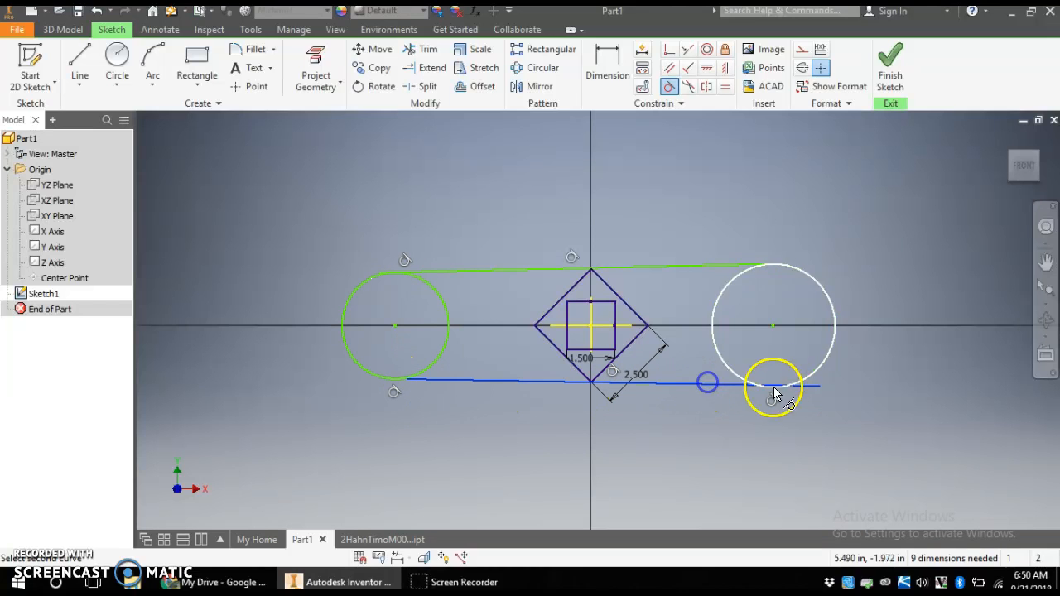
{"action": "left_click", "coordinate": [824, 364]}
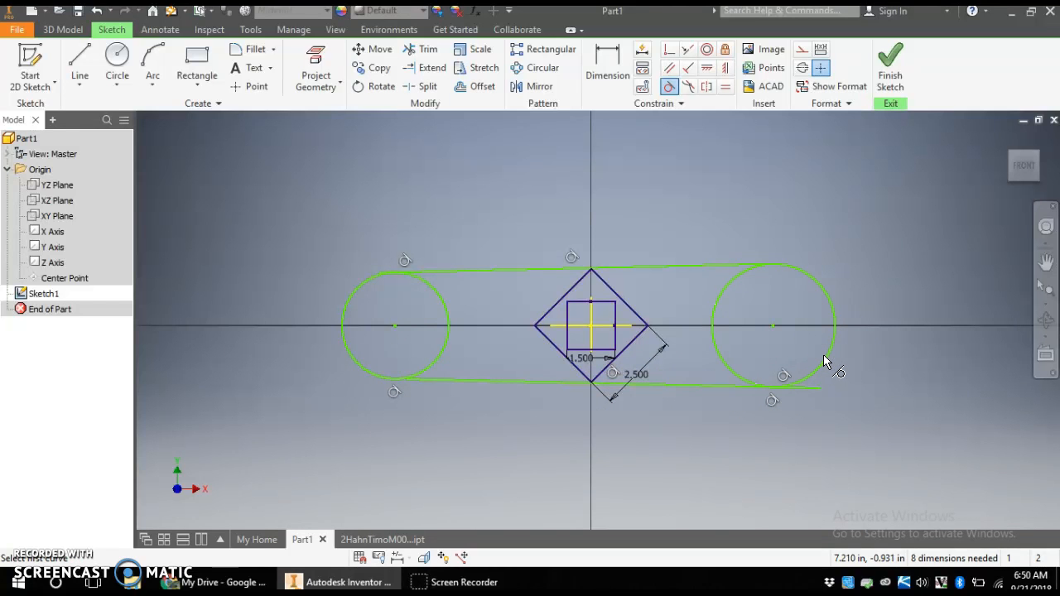
Make the endpoints of the upper and lower lines coincident with the circles so no line overhangs.
{"action": "left_click", "coordinate": [668, 50]}
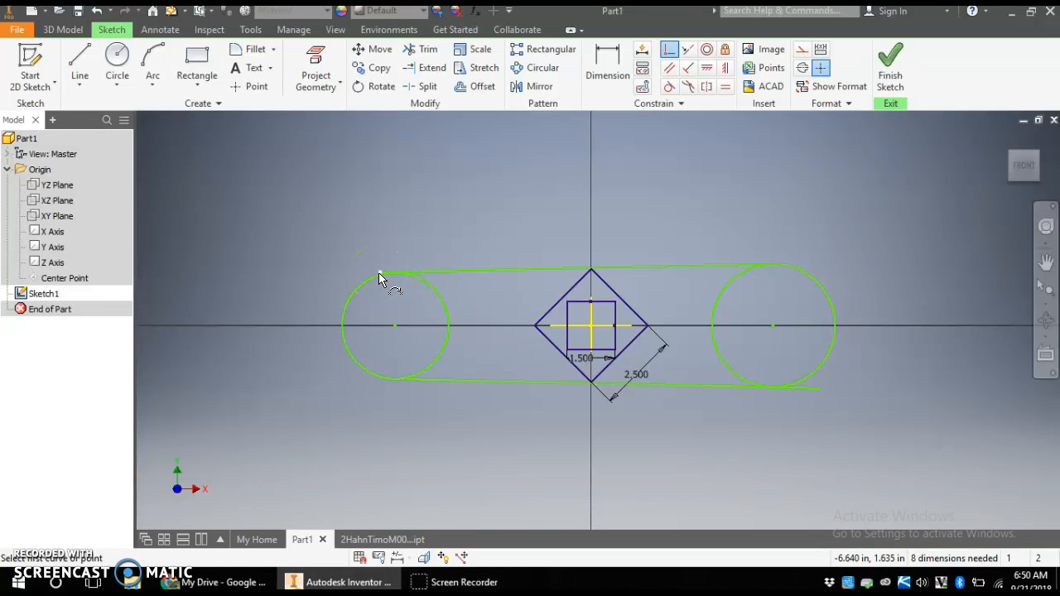
{"action": "left_click", "coordinate": [379, 273]}
{"action": "left_click", "coordinate": [400, 377]}
{"action": "left_click", "coordinate": [821, 389]}
{"action": "left_click", "coordinate": [822, 364]}
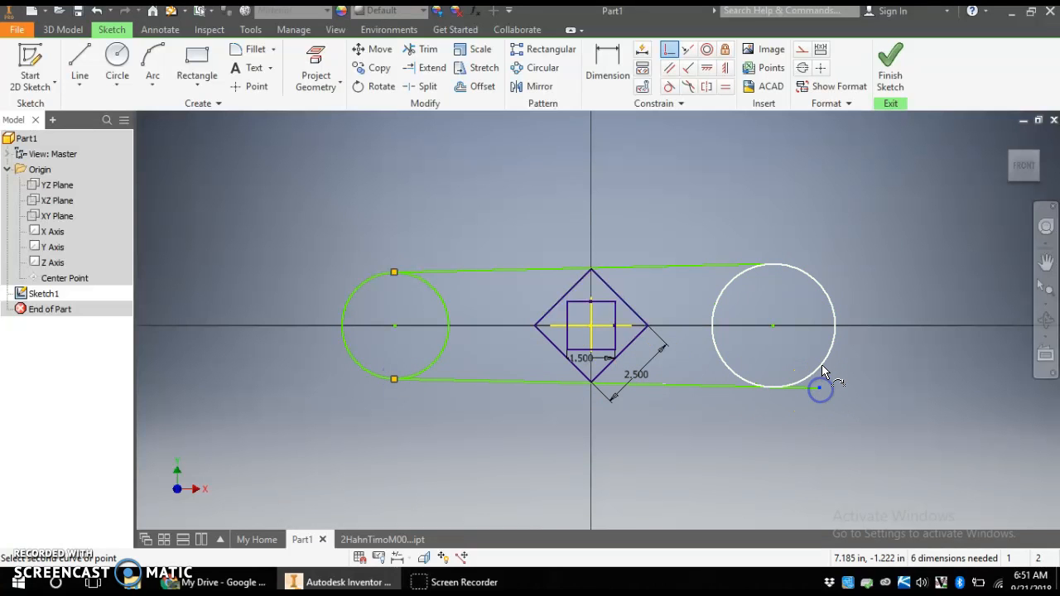
{"action": "left_click", "coordinate": [769, 264]}
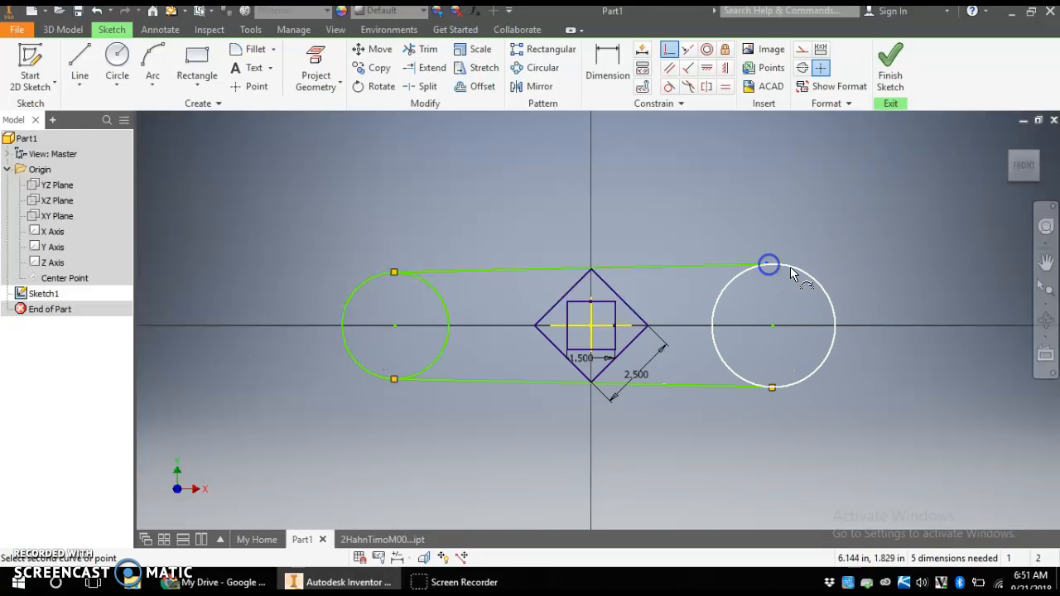
{"action": "left_click", "coordinate": [788, 308]}
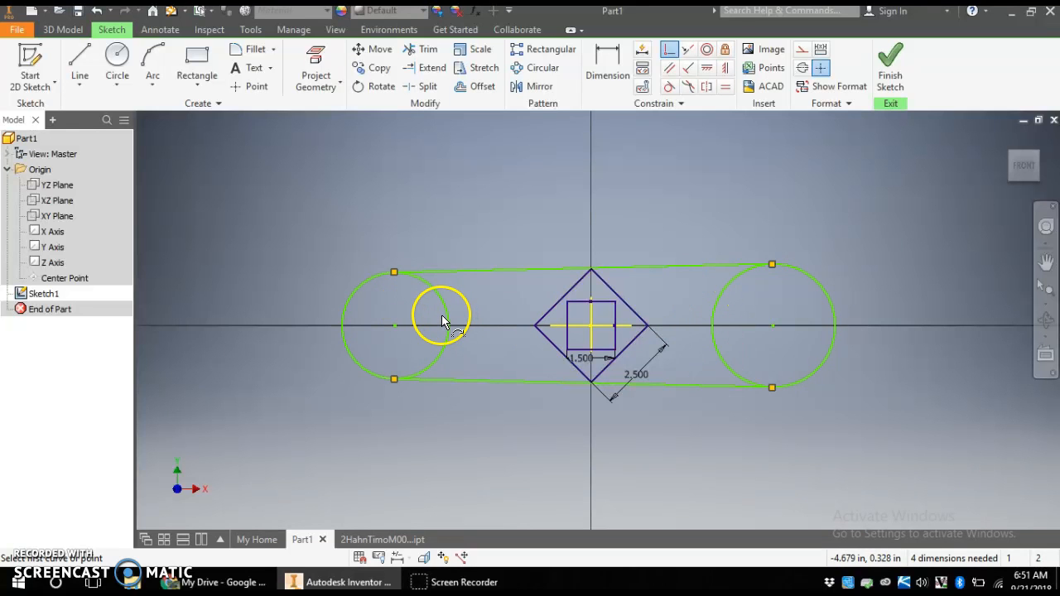
Apply an equal constraint between the left and right circles.
{"action": "left_click", "coordinate": [724, 86]}
{"action": "left_click", "coordinate": [720, 301]}
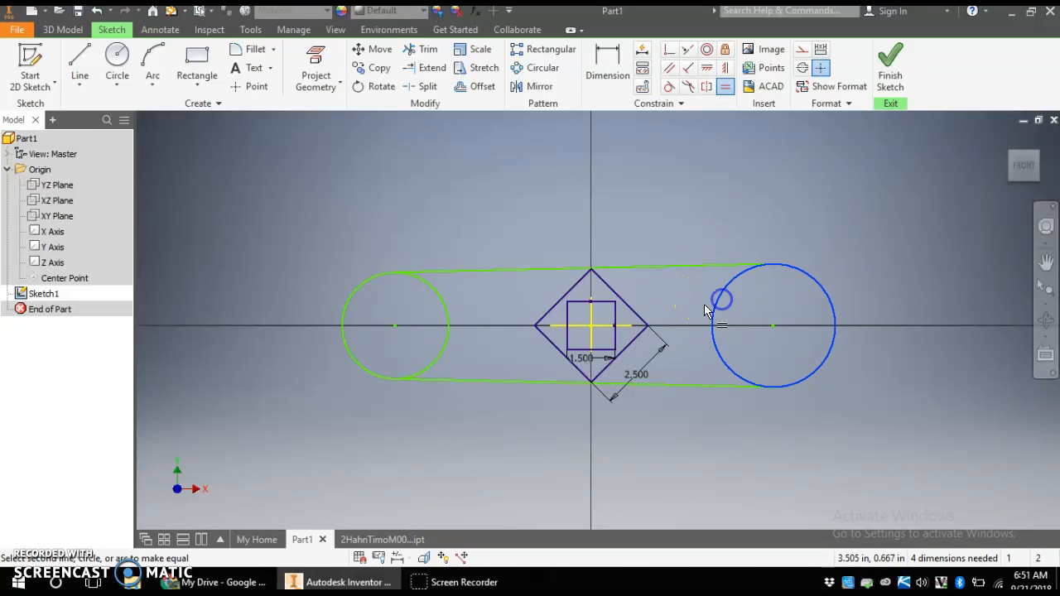
{"action": "left_click", "coordinate": [448, 310]}
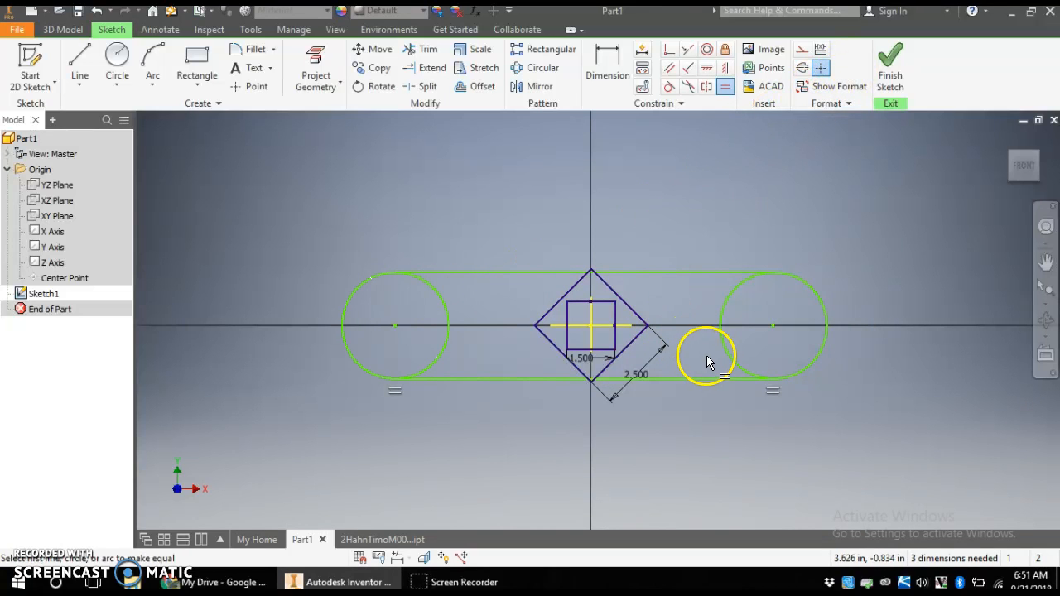
{"action": "key", "text": "Escape"}
Nudge the right circle's center slightly inward and enlarge both circles by moving the upper line outward.
{"action": "mouse_move", "coordinate": [771, 324]}
{"action": "left_mouse_down"}
{"action": "mouse_move", "coordinate": [856, 324]}
{"action": "mouse_move", "coordinate": [760, 327]}
{"action": "left_mouse_up"}
{"action": "left_click_drag", "start_coordinate": [766, 271], "coordinate": [752, 246]}
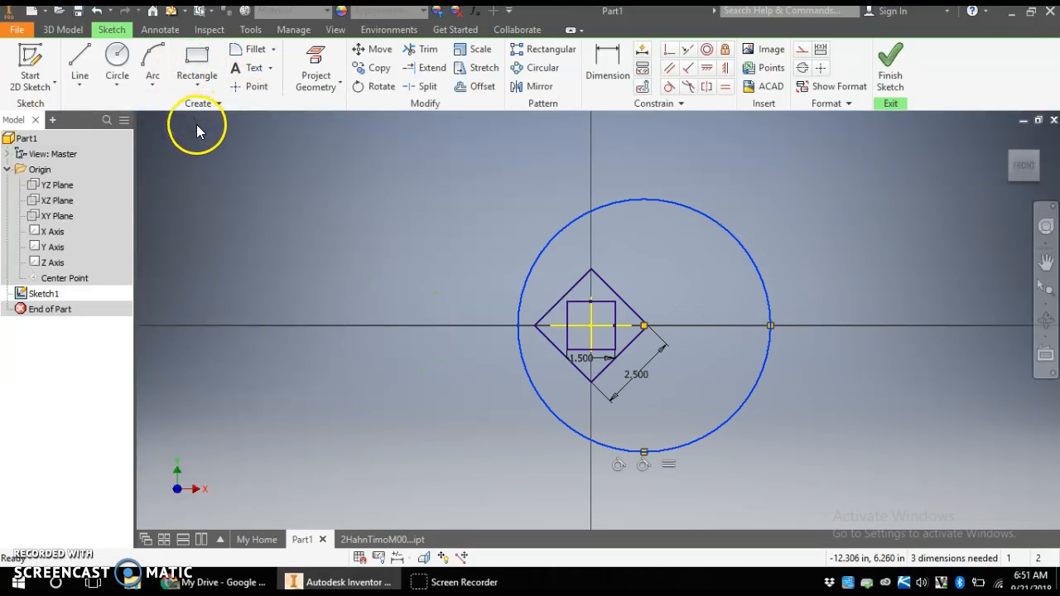
{"action": "key", "text": "ctrl+z"}
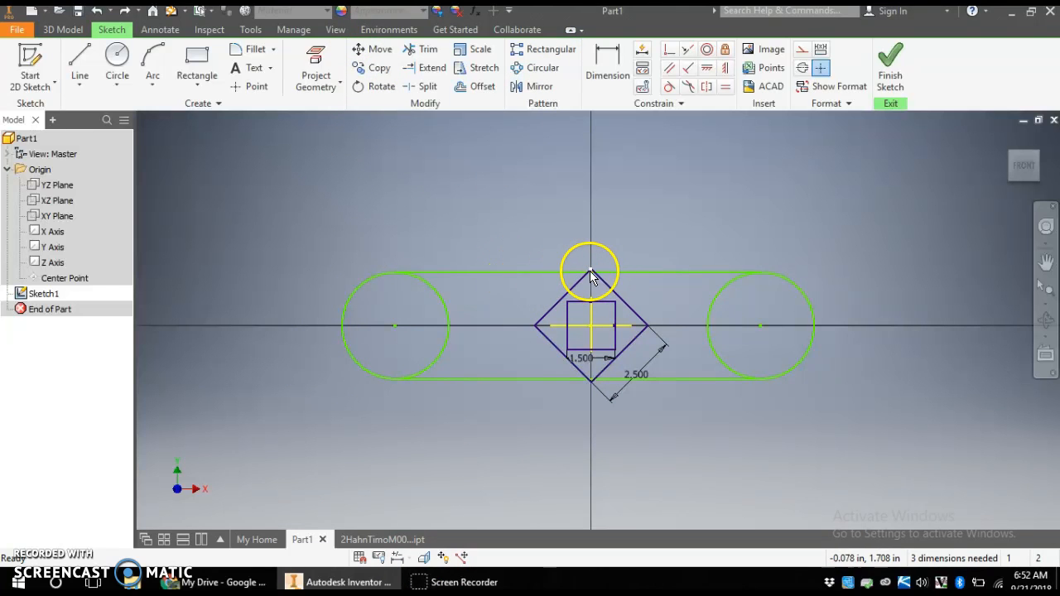
{"action": "left_click_drag", "start_coordinate": [626, 273], "coordinate": [613, 235]}
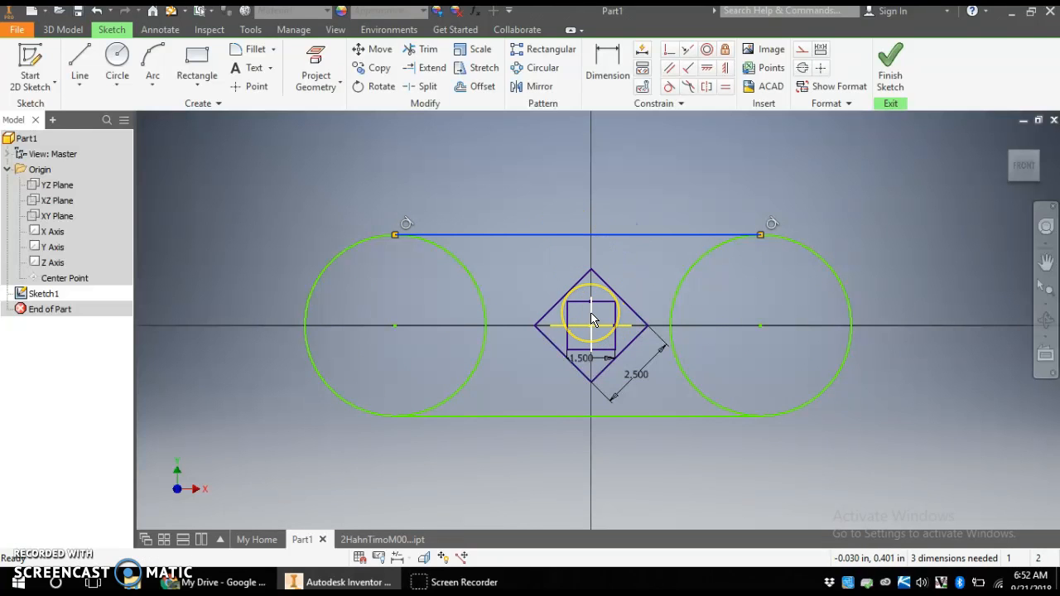
Make the upper line's midpoint coincident with the vertical center line, and test it by moving the right circle outward and shrinking the circles.
{"action": "left_click", "coordinate": [583, 237]}
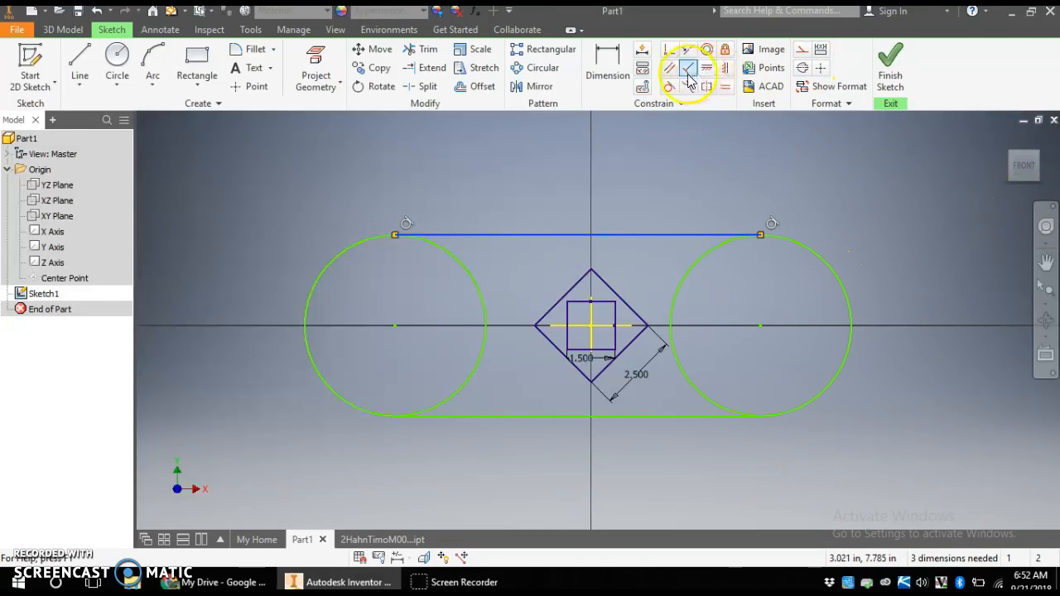
{"action": "left_click", "coordinate": [669, 50]}
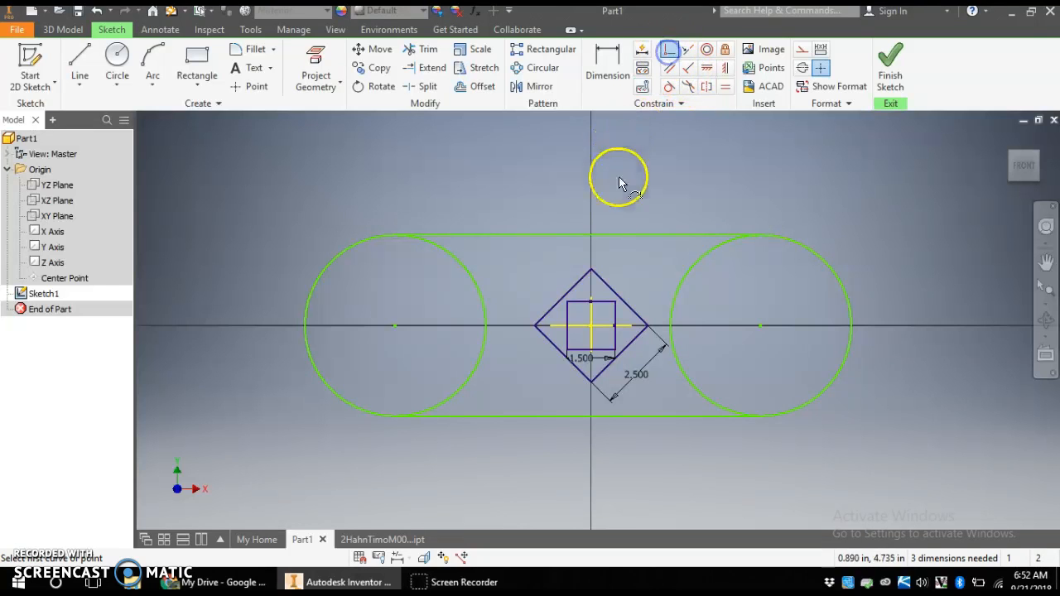
{"action": "left_click", "coordinate": [579, 236]}
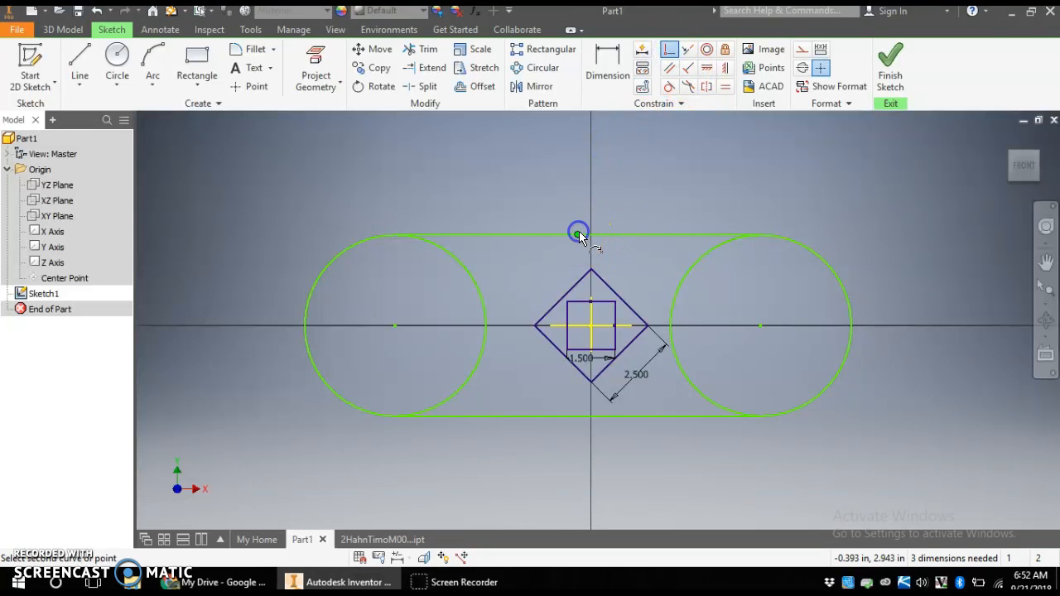
{"action": "left_click", "coordinate": [589, 314]}
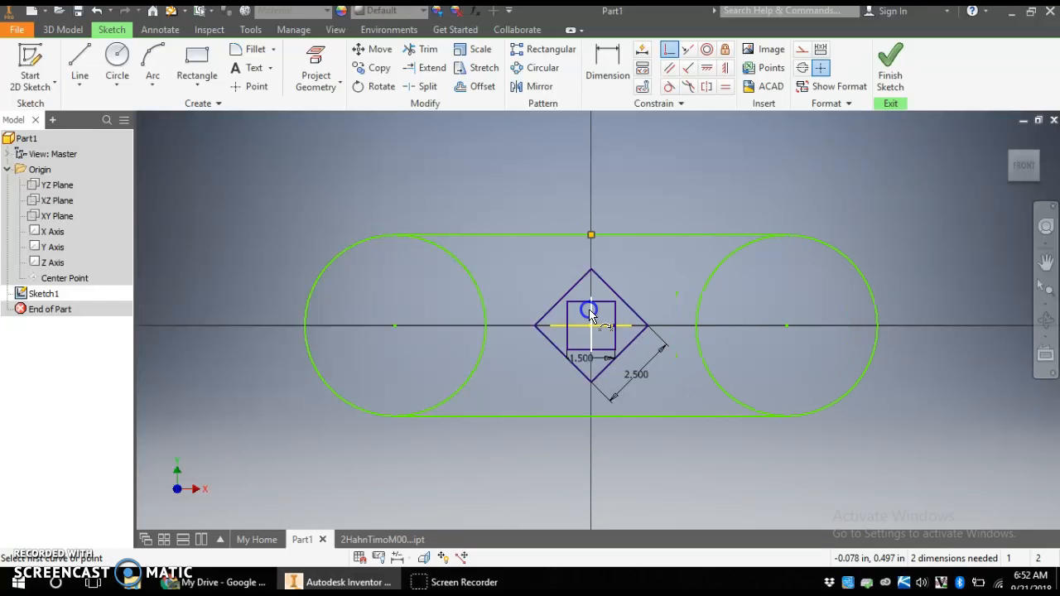
{"action": "key", "text": "Escape"}
{"action": "mouse_move", "coordinate": [787, 326]}
{"action": "left_mouse_down"}
{"action": "mouse_move", "coordinate": [883, 328]}
{"action": "mouse_move", "coordinate": [795, 325]}
{"action": "left_mouse_up"}
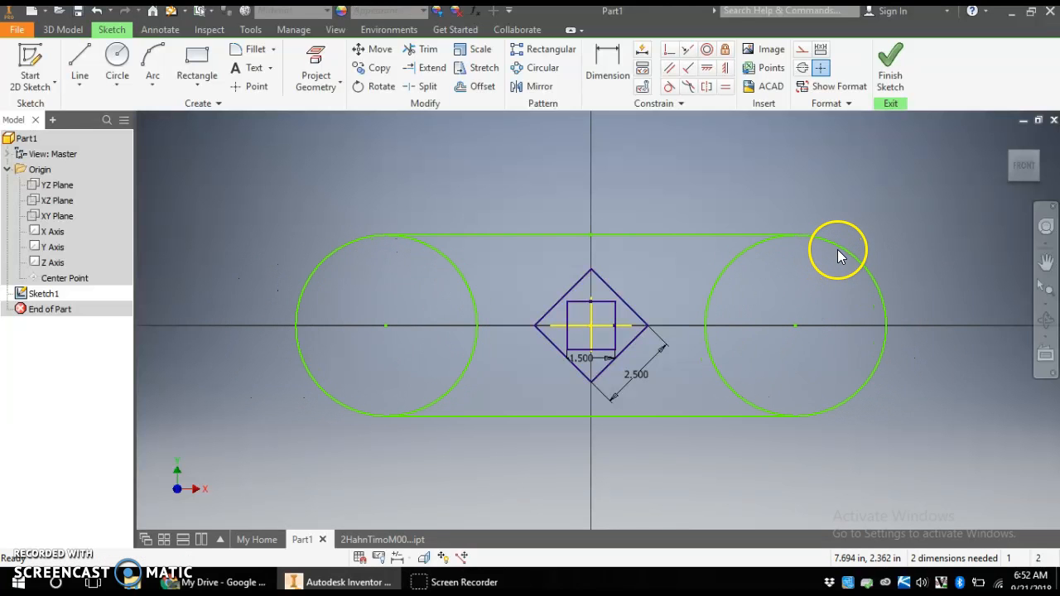
{"action": "mouse_move", "coordinate": [839, 244]}
{"action": "left_mouse_down"}
{"action": "mouse_move", "coordinate": [864, 208]}
{"action": "mouse_move", "coordinate": [853, 267]}
{"action": "mouse_move", "coordinate": [857, 229]}
{"action": "mouse_move", "coordinate": [846, 258]}
{"action": "left_mouse_up"}
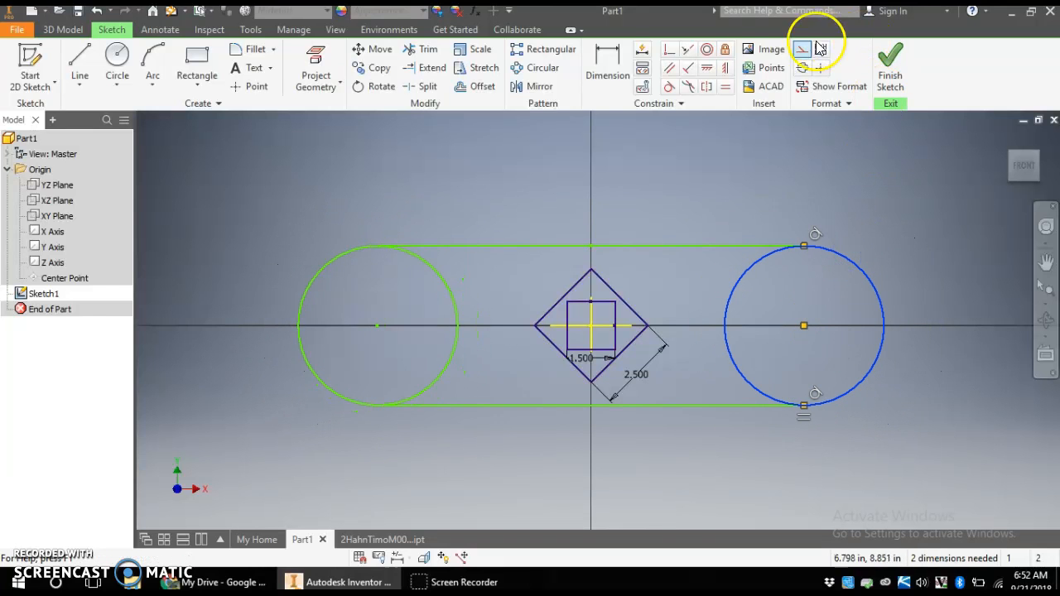
Dimension the right circle's diameter as twice the rotated square's side with the formula d1*2.
{"action": "left_click", "coordinate": [609, 60]}
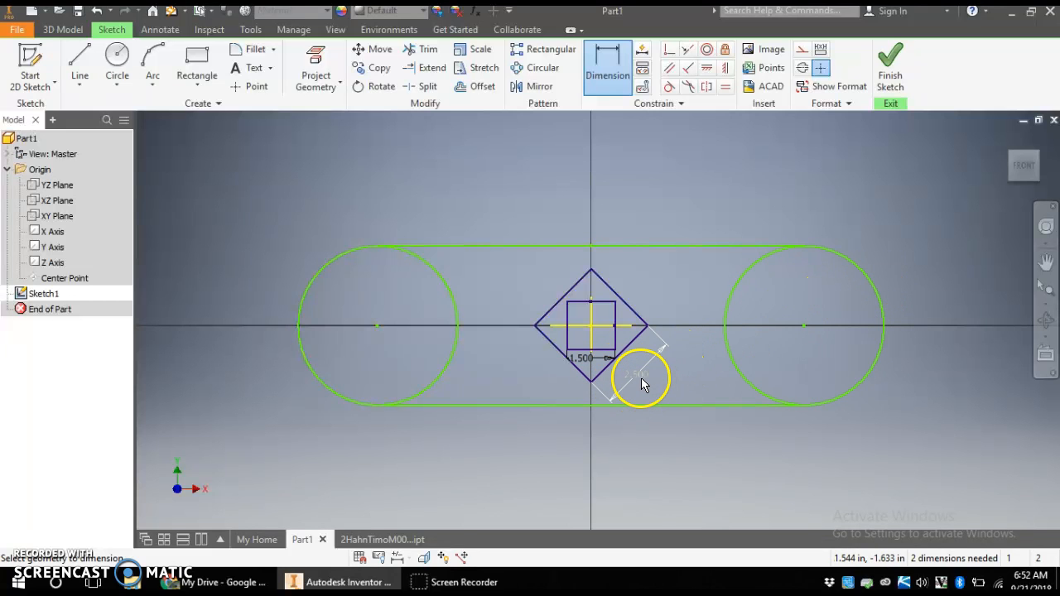
{"action": "left_click", "coordinate": [845, 263]}
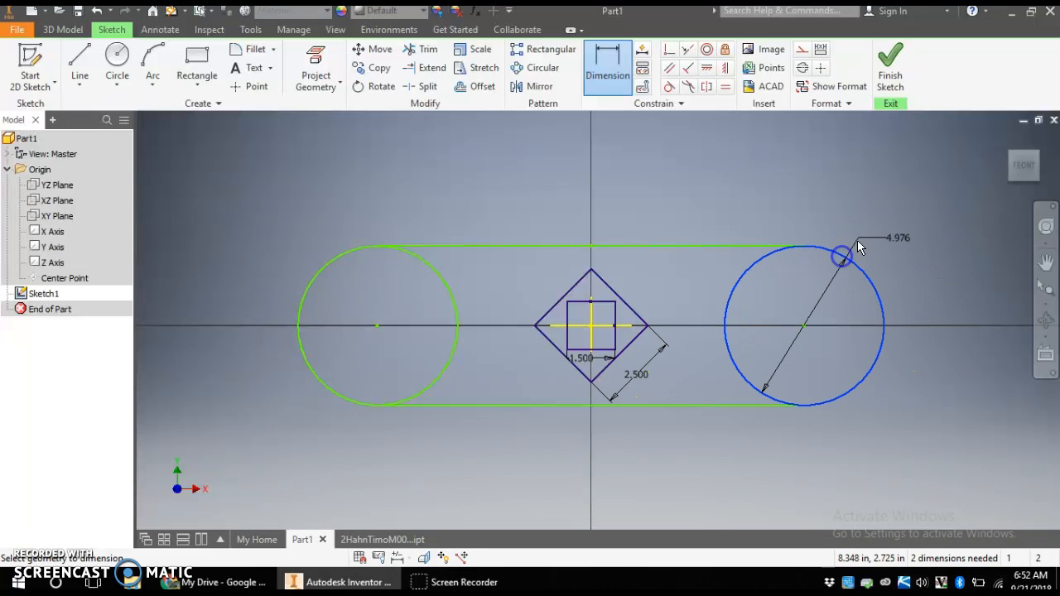
{"action": "left_click", "coordinate": [887, 212]}
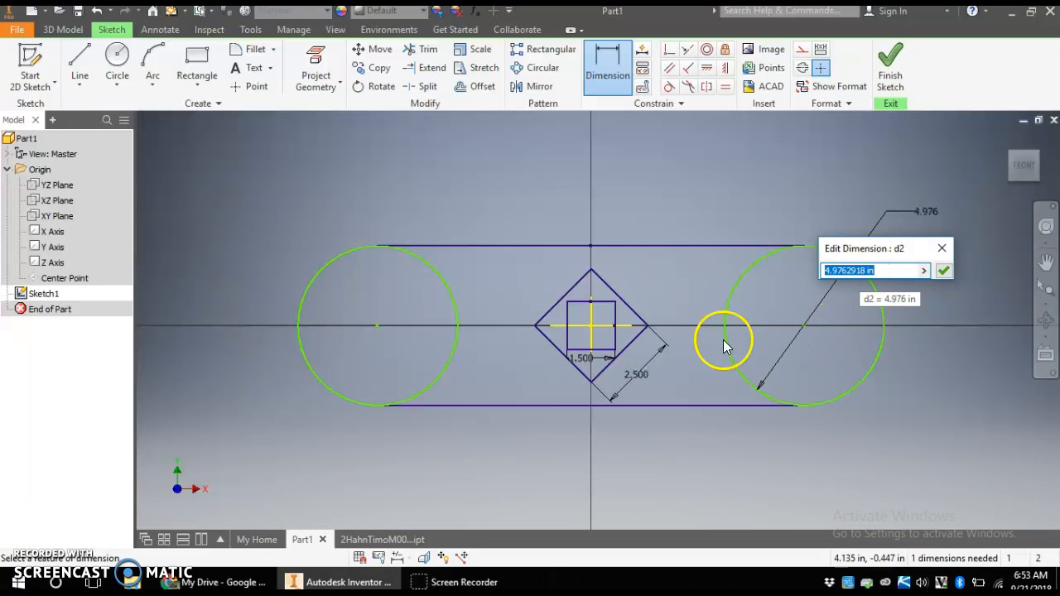
{"action": "left_click", "coordinate": [636, 378]}
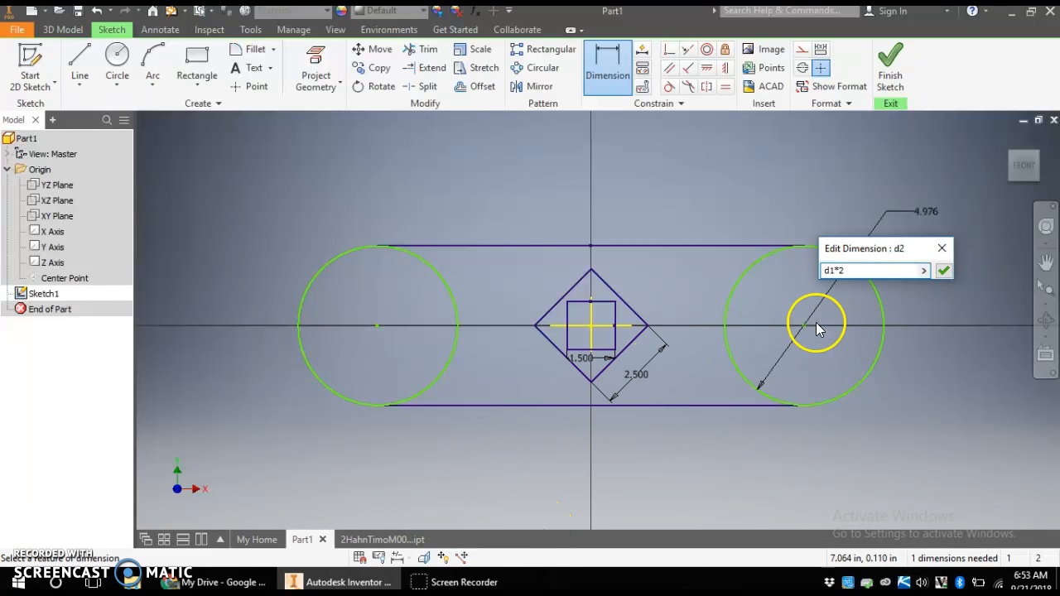
{"action": "left_click", "coordinate": [944, 271]}
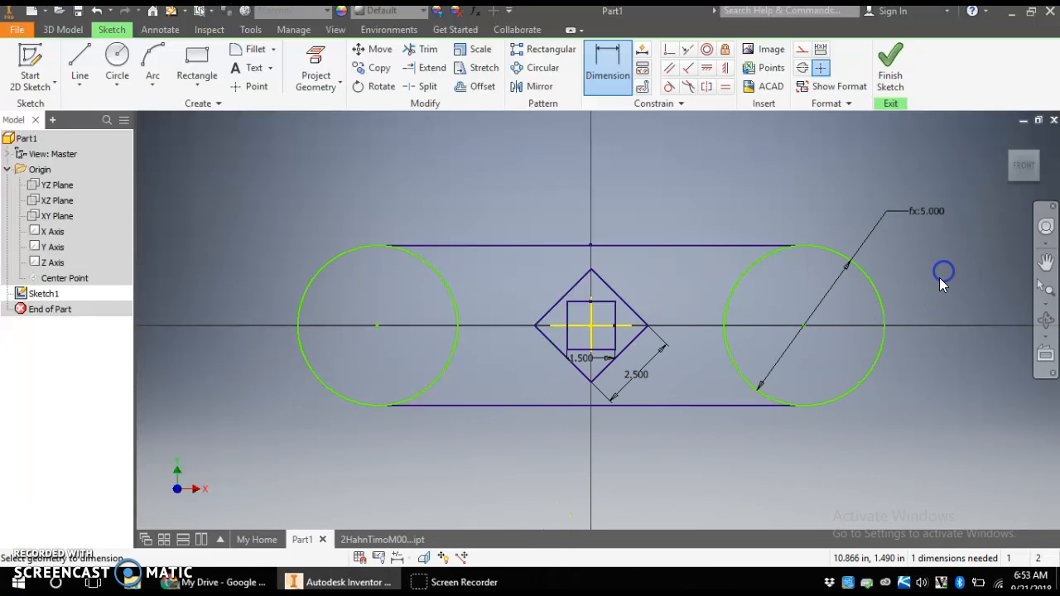
{"action": "left_click", "coordinate": [921, 213]}
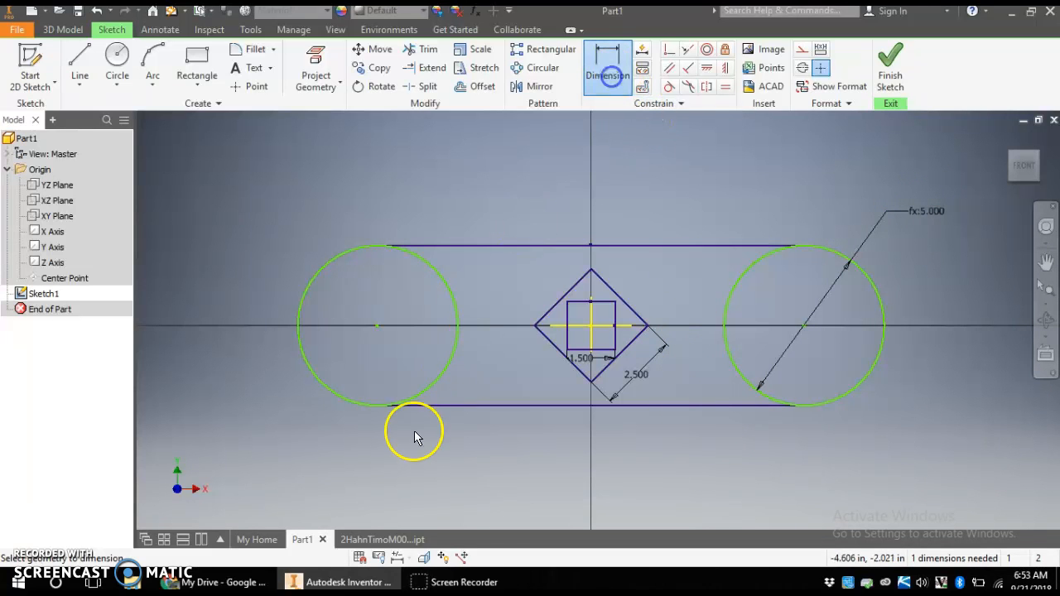
Dimension the horizontal distance between the two circle centers as four times the rotated square's side with the formula d1*4.
{"action": "left_click", "coordinate": [376, 327]}
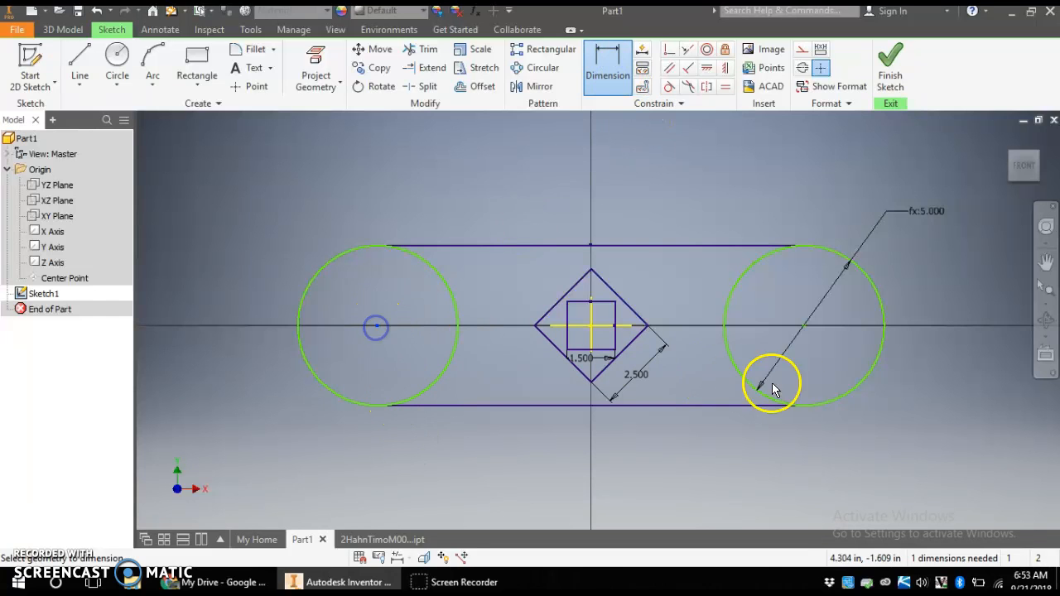
{"action": "left_click", "coordinate": [803, 325]}
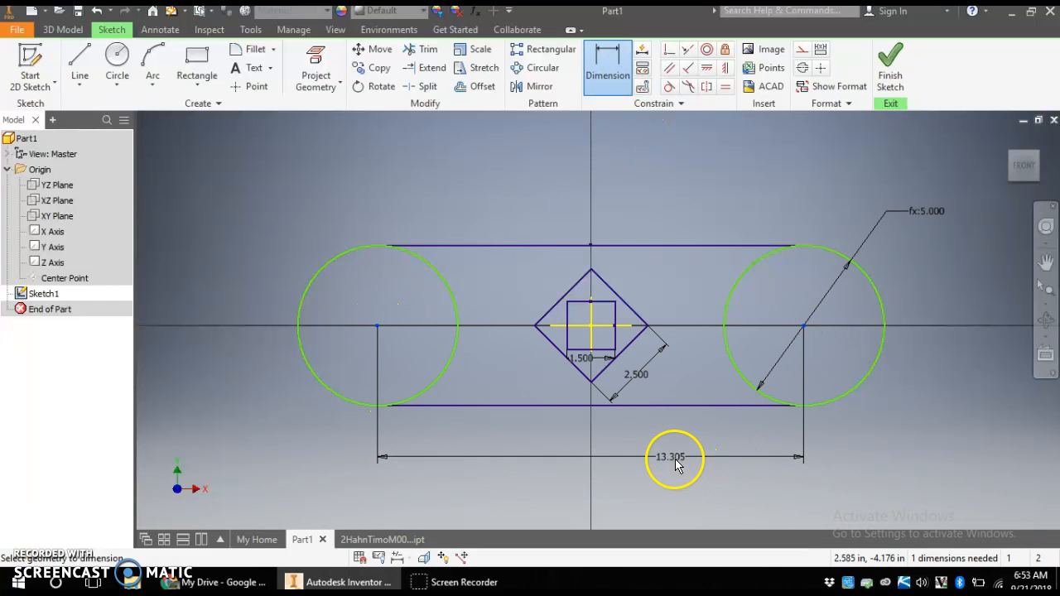
{"action": "left_click", "coordinate": [653, 461]}
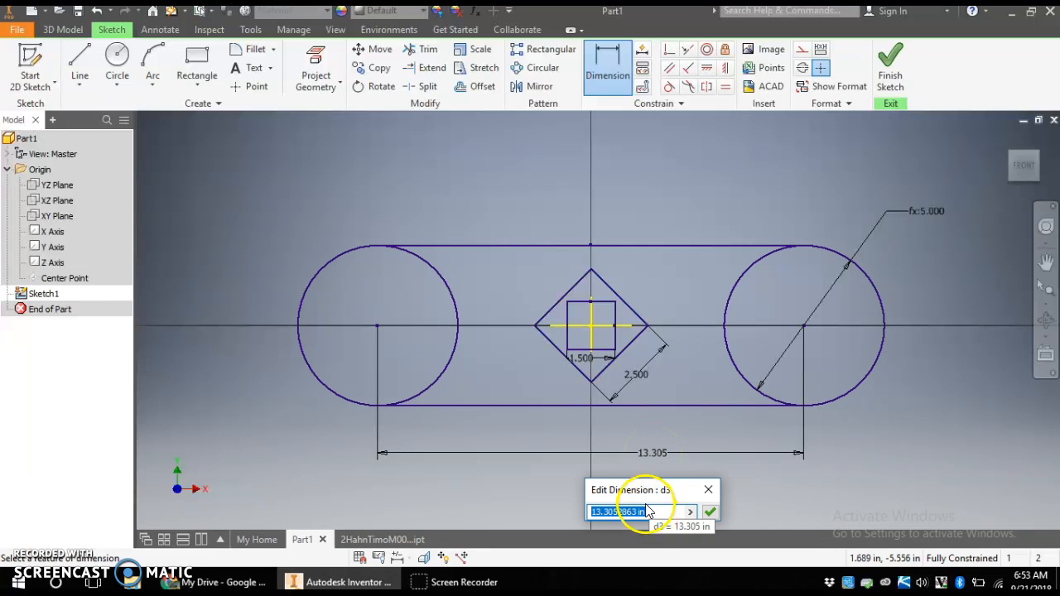
{"action": "left_click", "coordinate": [638, 383]}
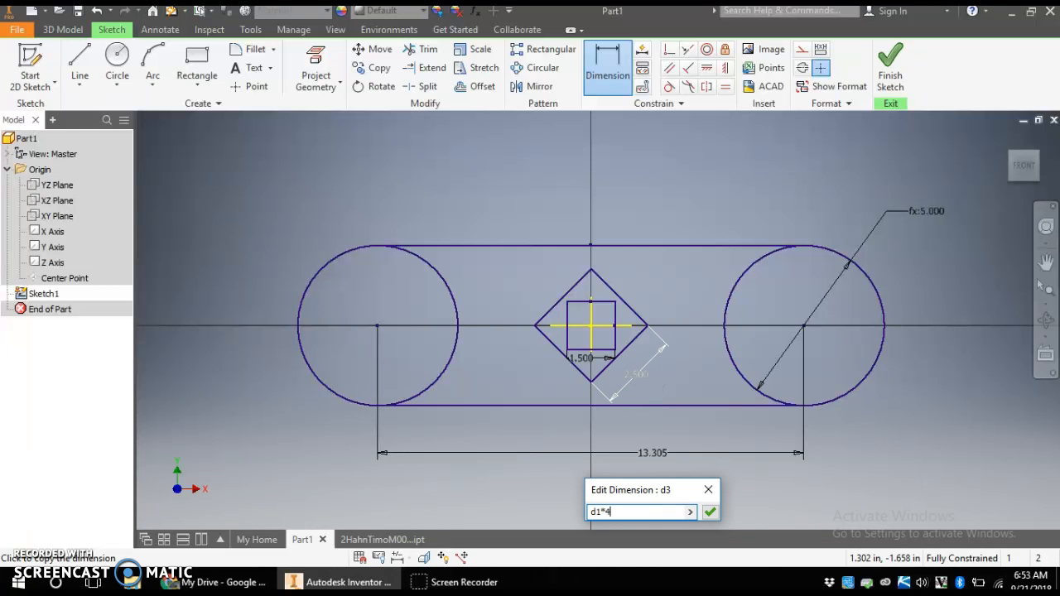
{"action": "key", "text": "Return"}
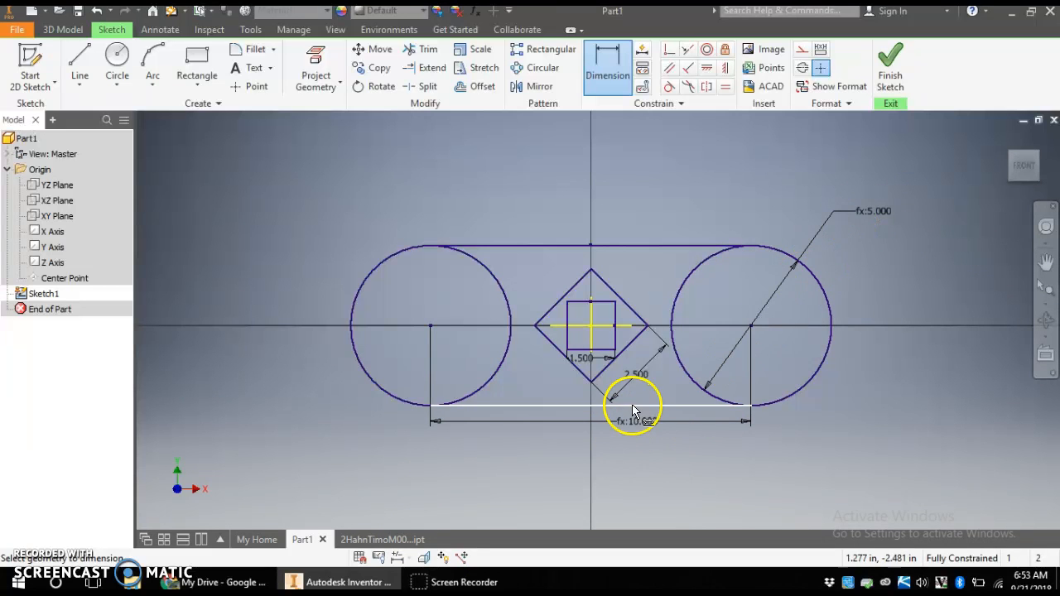
Set the rotated square's side dimension to 5 in to test the linked circle dimensions.
{"action": "double_click", "coordinate": [644, 376]}
{"action": "left_click", "coordinate": [610, 432]}
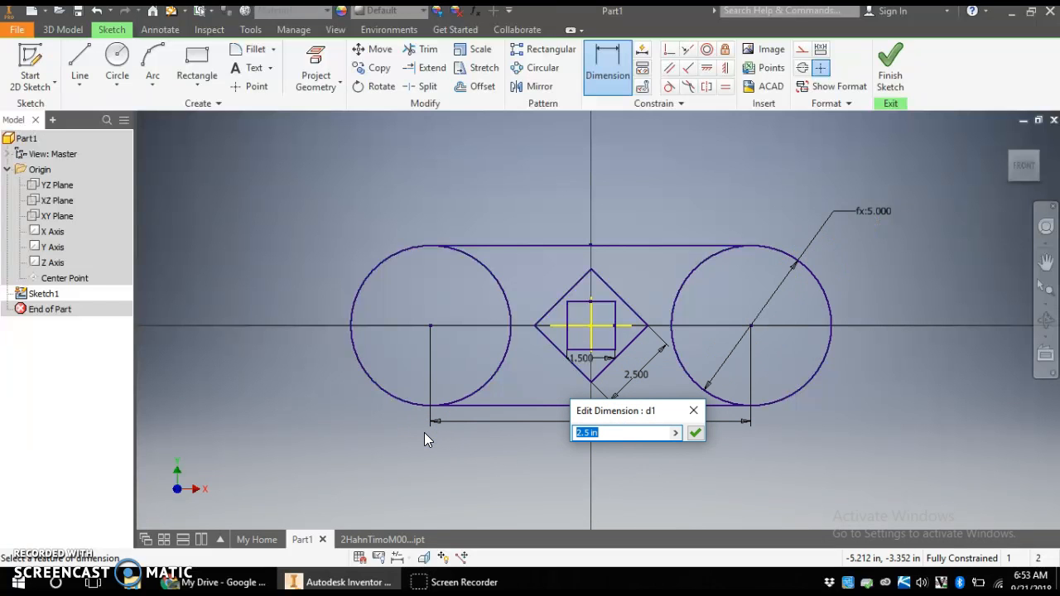
{"action": "type", "text": "5"}
{"action": "key", "text": "Return"}
{"action": "left_click", "coordinate": [438, 439]}
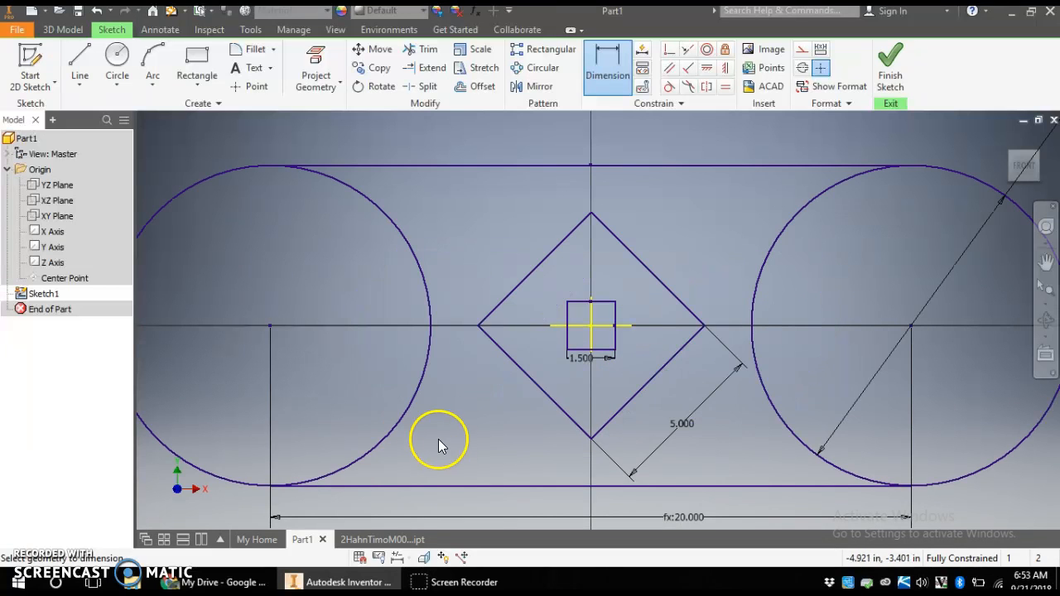
{"action": "scroll", "coordinate": [560, 455], "scroll_direction": "up", "scroll_amount": 5}
{"action": "scroll", "coordinate": [568, 473], "scroll_direction": "down", "scroll_amount": 8}
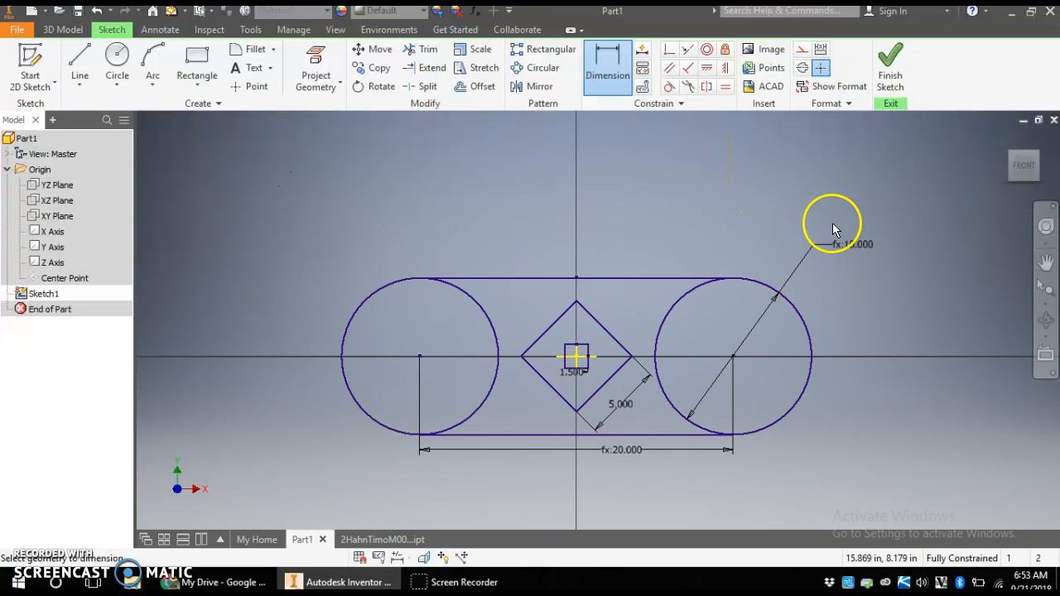
Return the rotated square's side dimension to 2.5 in.
{"action": "left_click", "coordinate": [618, 405]}
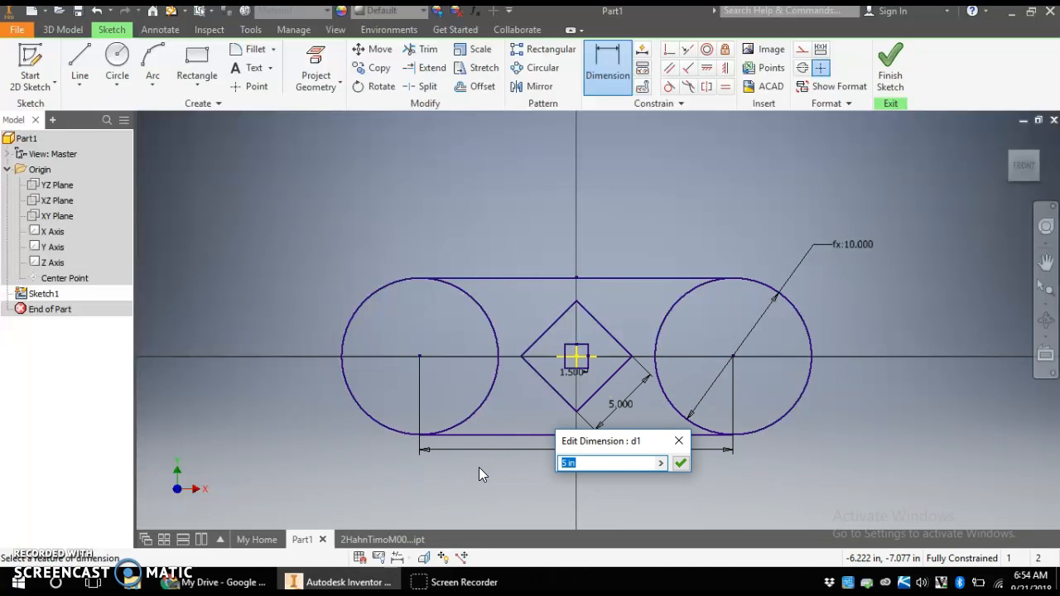
{"action": "type", "text": "2.5"}
{"action": "key", "text": "Return"}
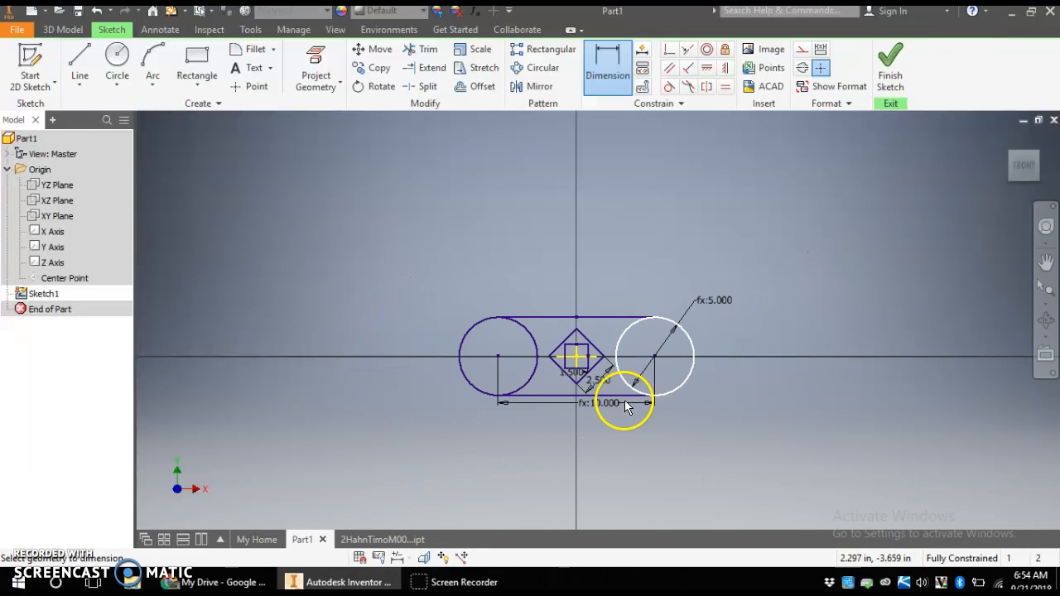
{"action": "scroll", "coordinate": [598, 383], "scroll_direction": "up", "scroll_amount": 2}
{"action": "scroll", "coordinate": [591, 388], "scroll_direction": "down", "scroll_amount": 5}
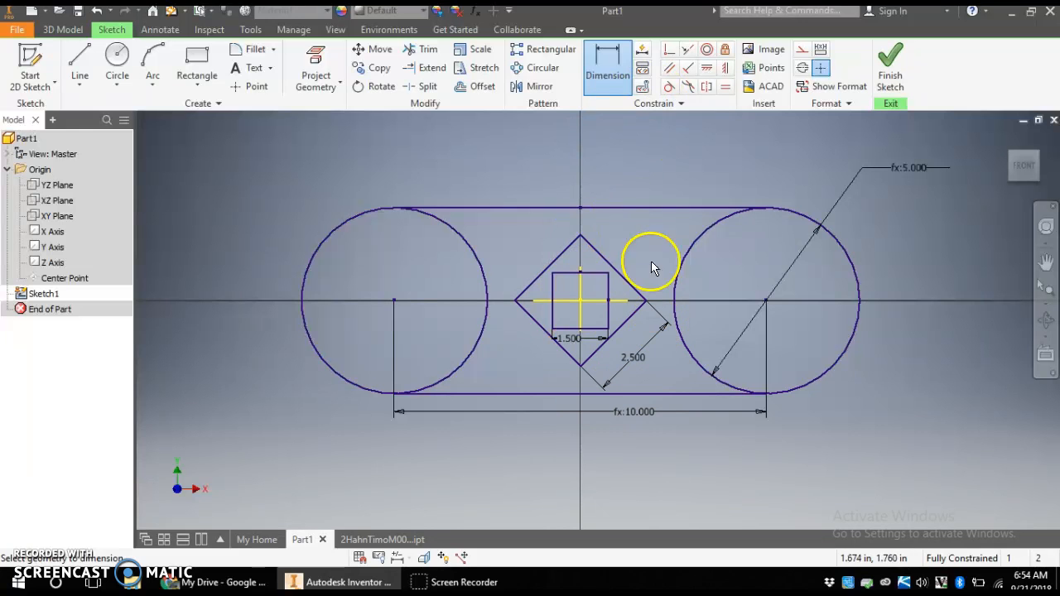
Enable every constraint type for inference in the constraint settings, and finish the sketch.
{"action": "left_click", "coordinate": [643, 89]}
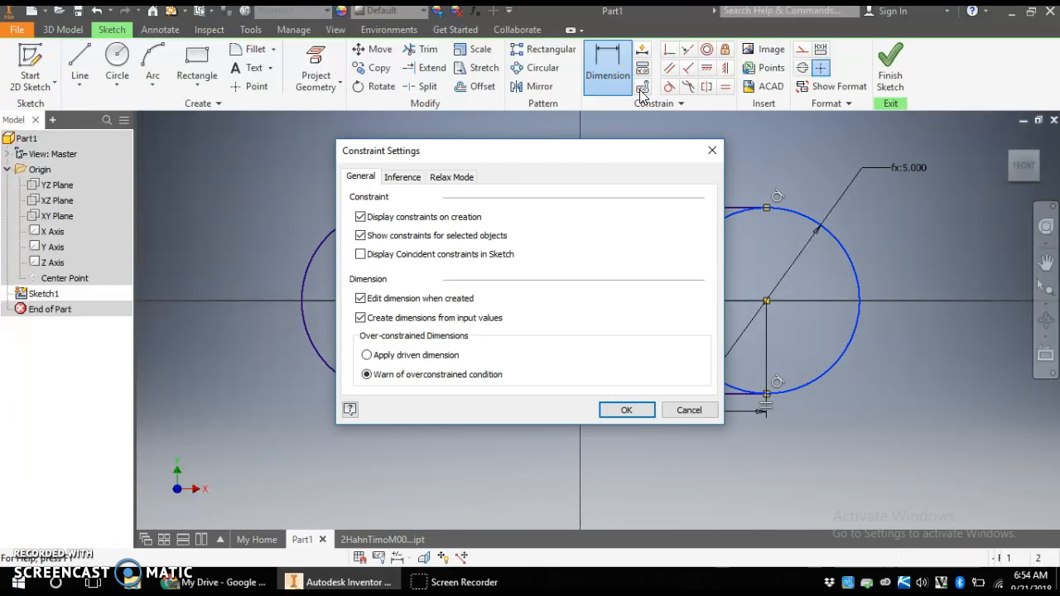
{"action": "left_click", "coordinate": [402, 176]}
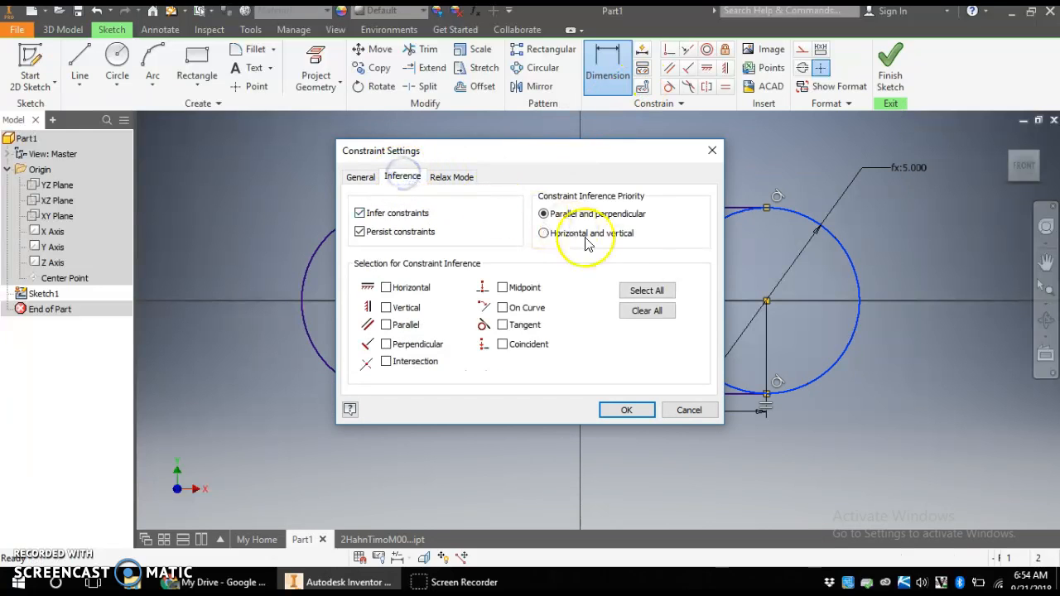
{"action": "left_click", "coordinate": [650, 289]}
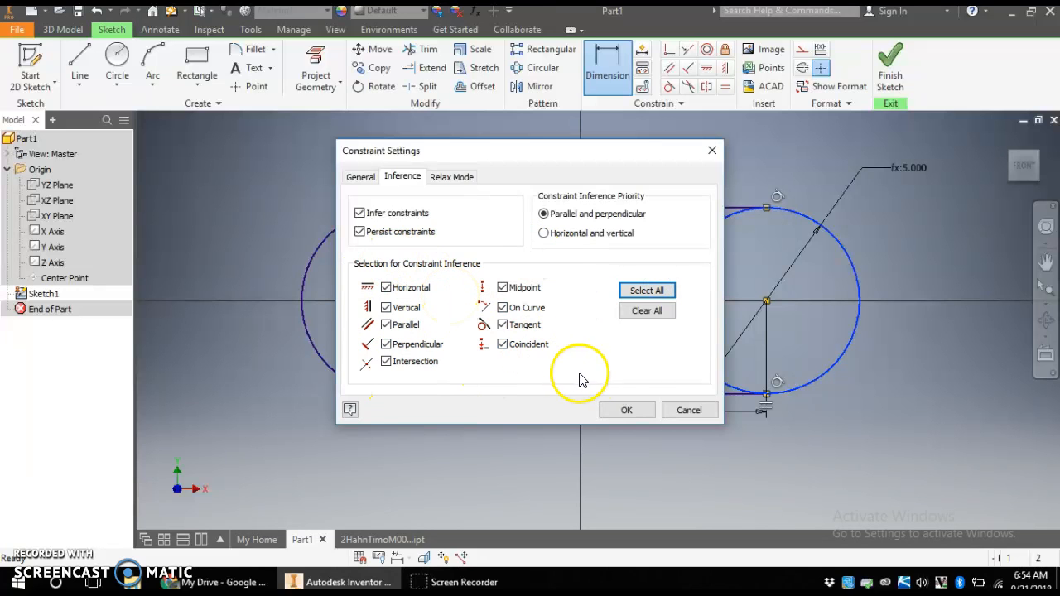
{"action": "left_click", "coordinate": [626, 410]}
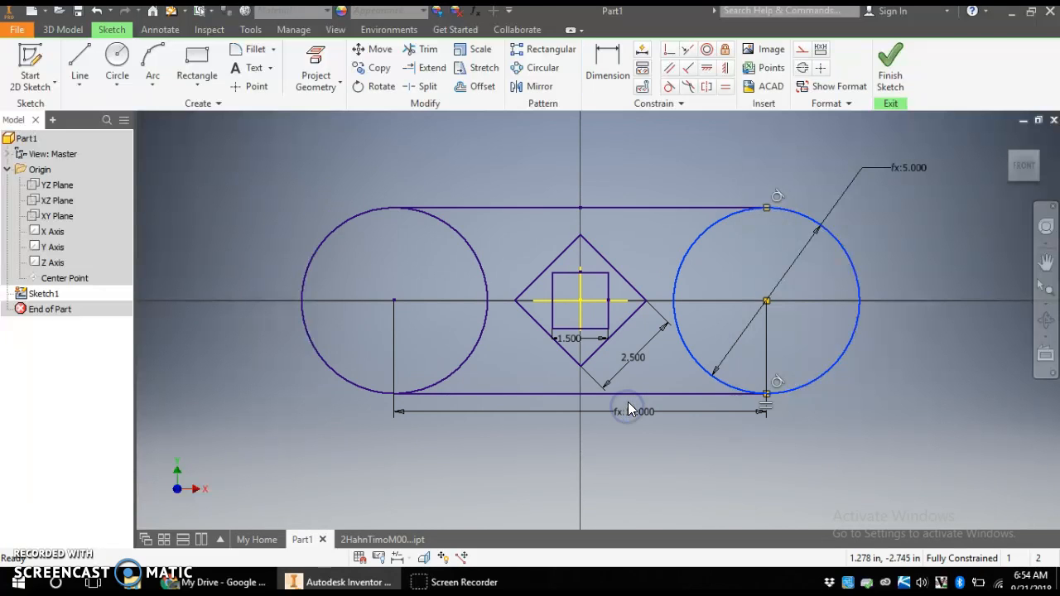
{"action": "left_click", "coordinate": [891, 73]}
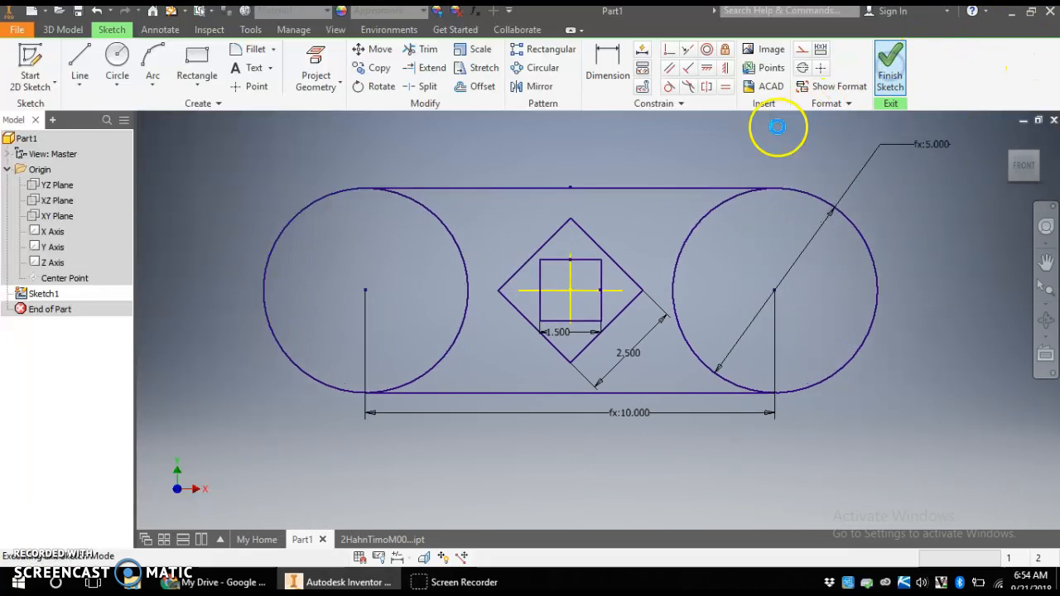